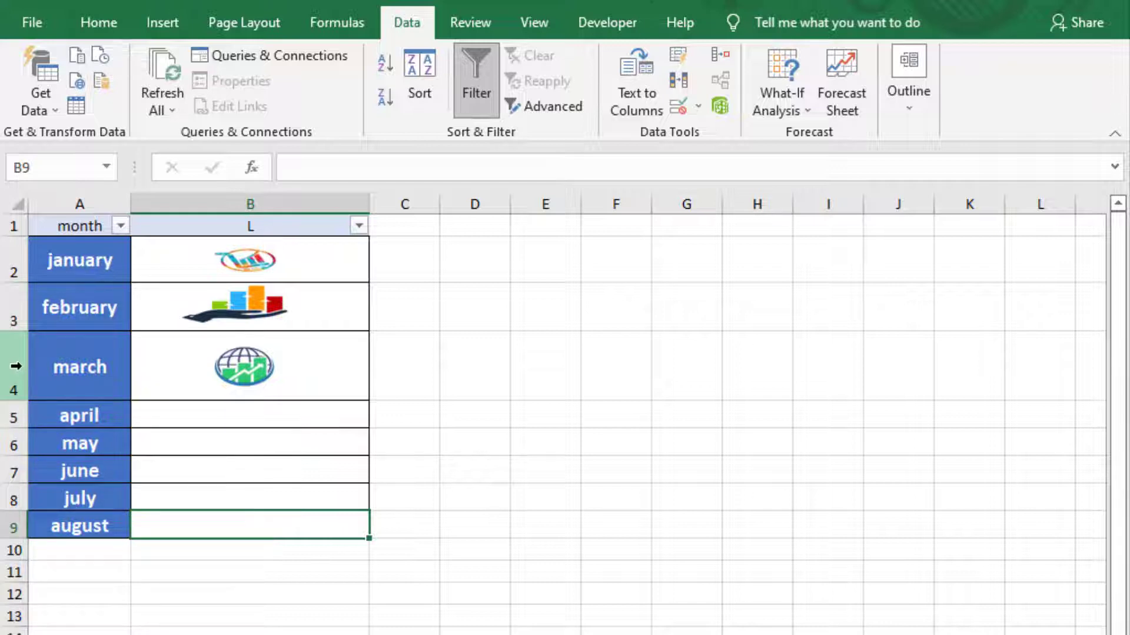
# - Hide rows 4 and 3 (march and february), leaving their logos piled beside april
pyautogui.click(16, 365)
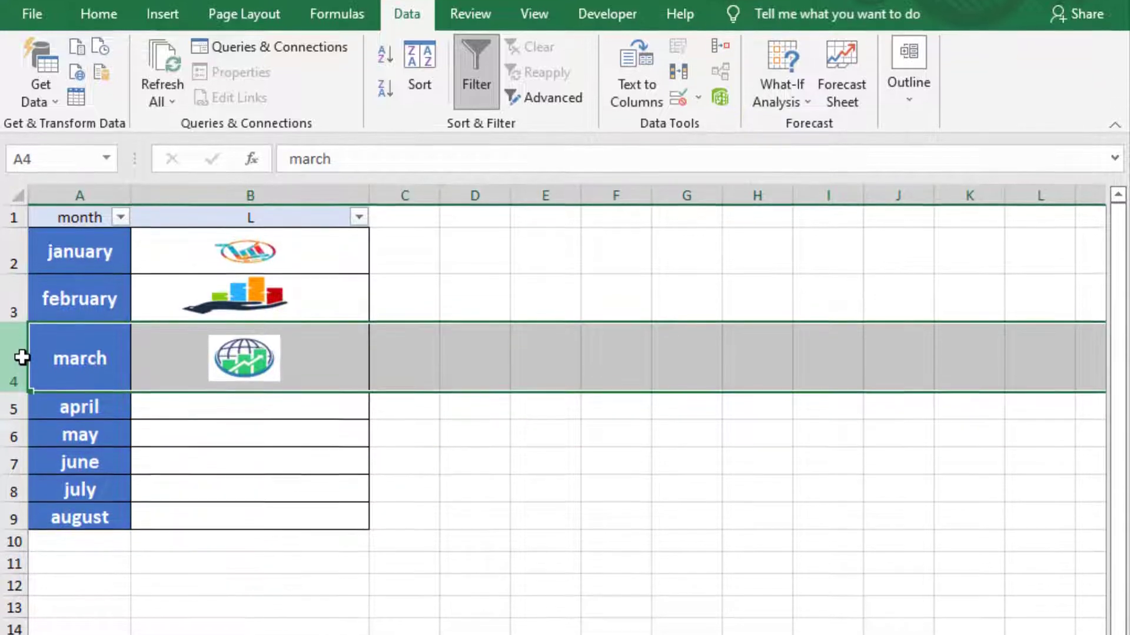
pyautogui.rightClick(22, 366)
pyautogui.click(107, 550)
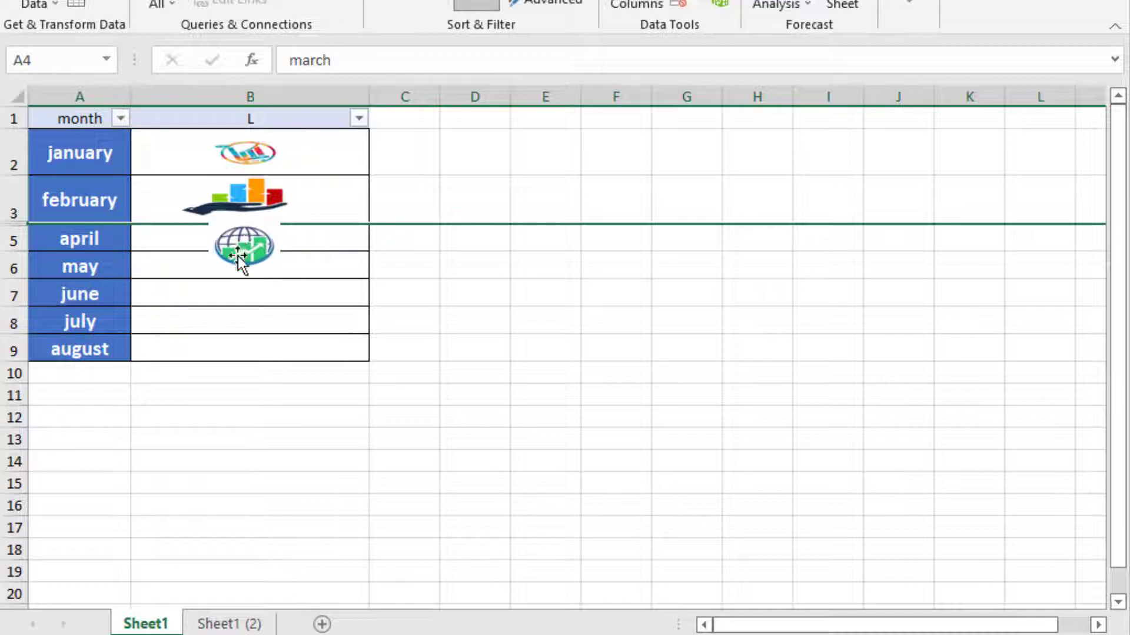
pyautogui.click(5, 201)
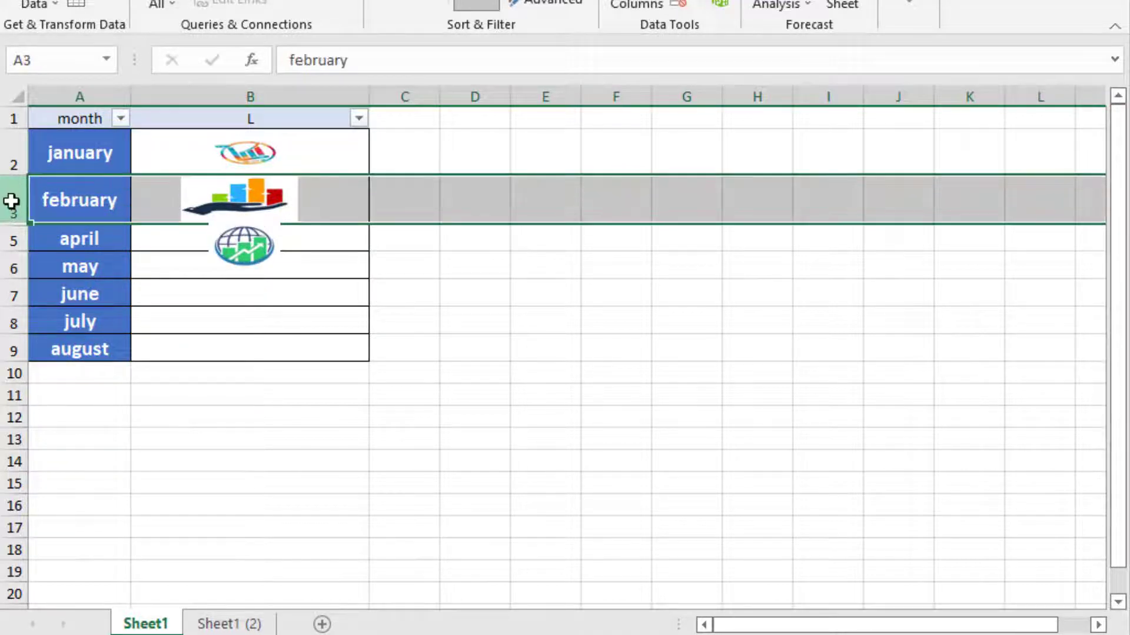
pyautogui.rightClick(4, 201)
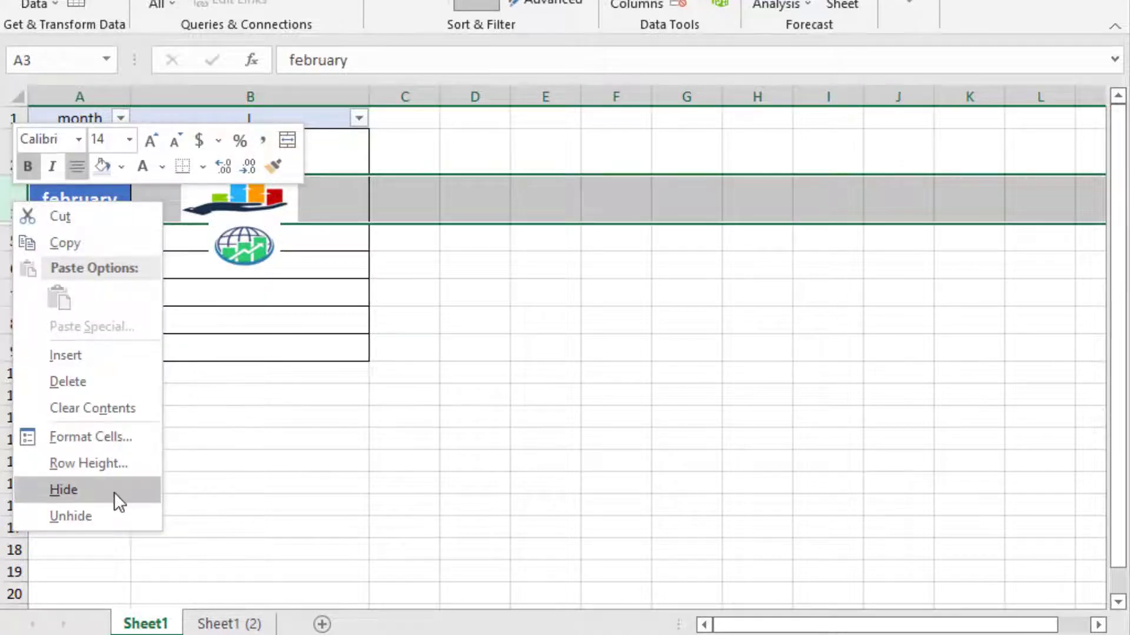
pyautogui.click(114, 492)
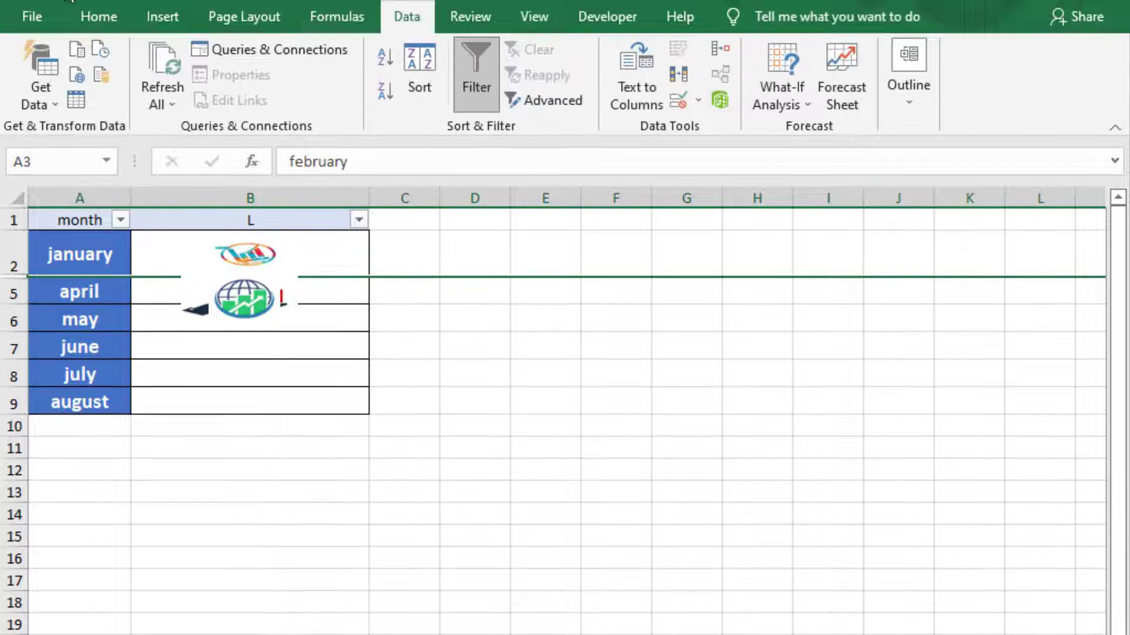
# - Undo both hides to bring back the february and march rows
pyautogui.click(65, 20)
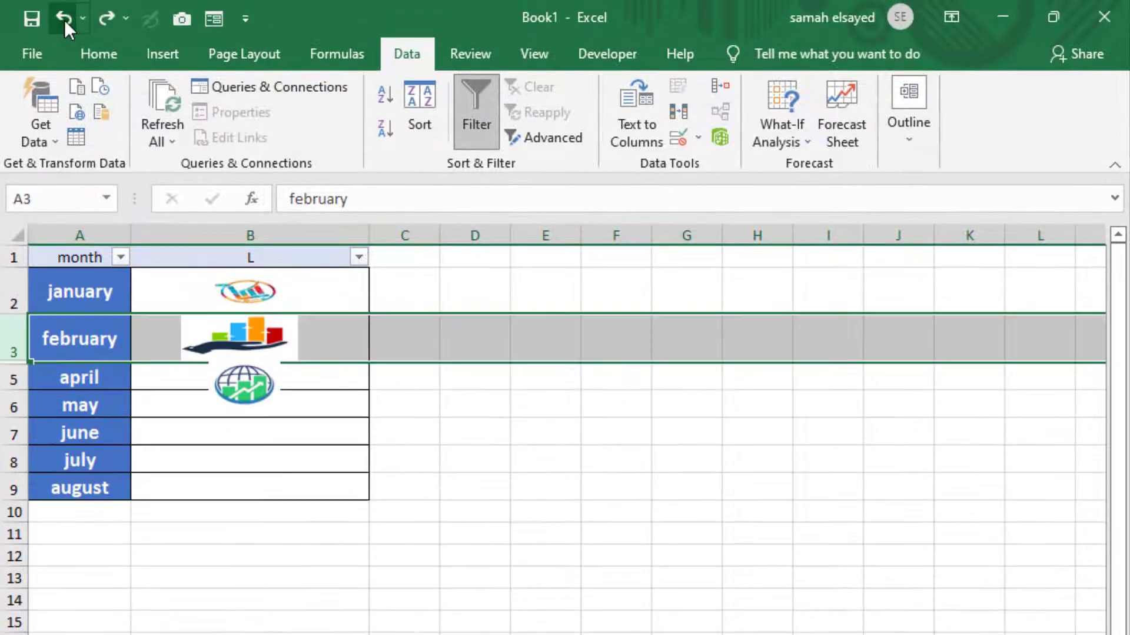
pyautogui.click(65, 20)
pyautogui.click(218, 622)
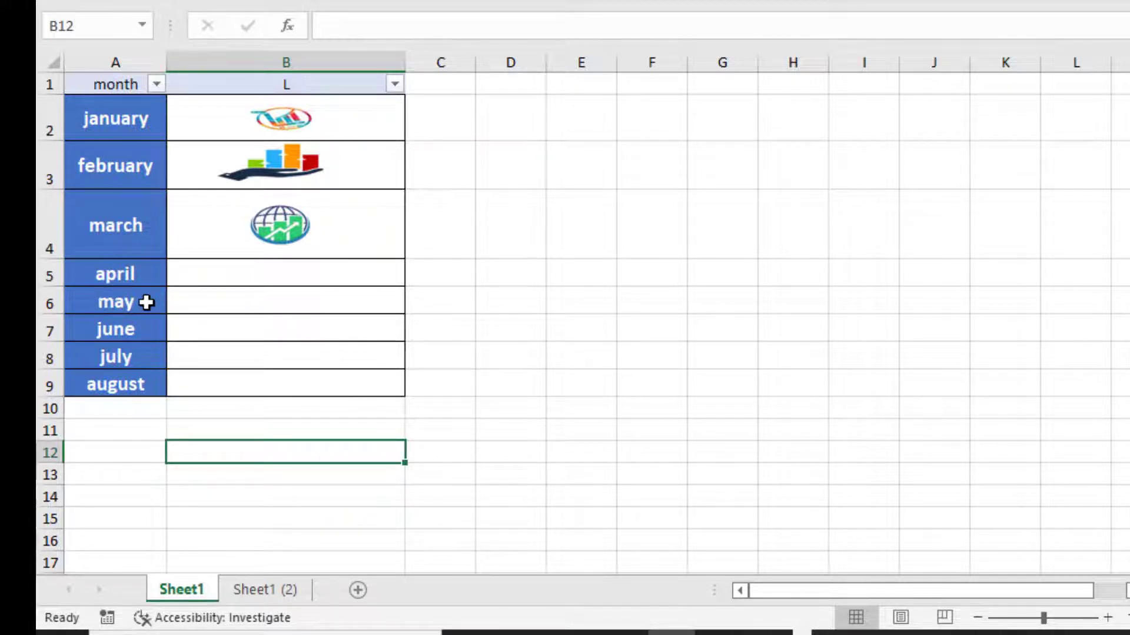
# - Filter the month column to only may, then reselect all eight months
pyautogui.click(156, 85)
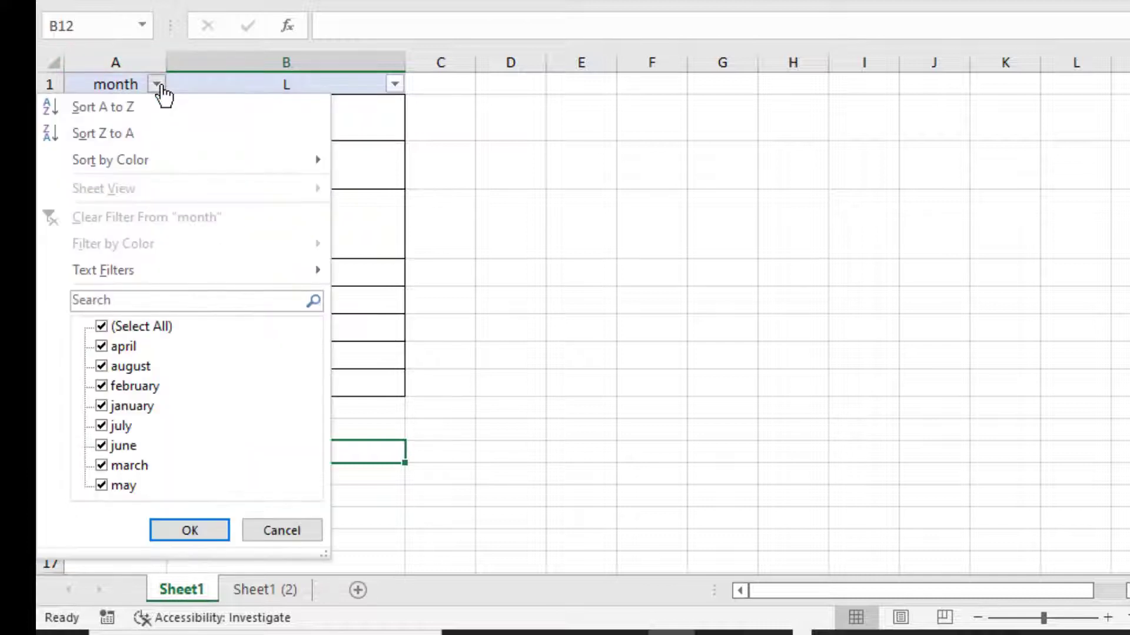
pyautogui.click(101, 327)
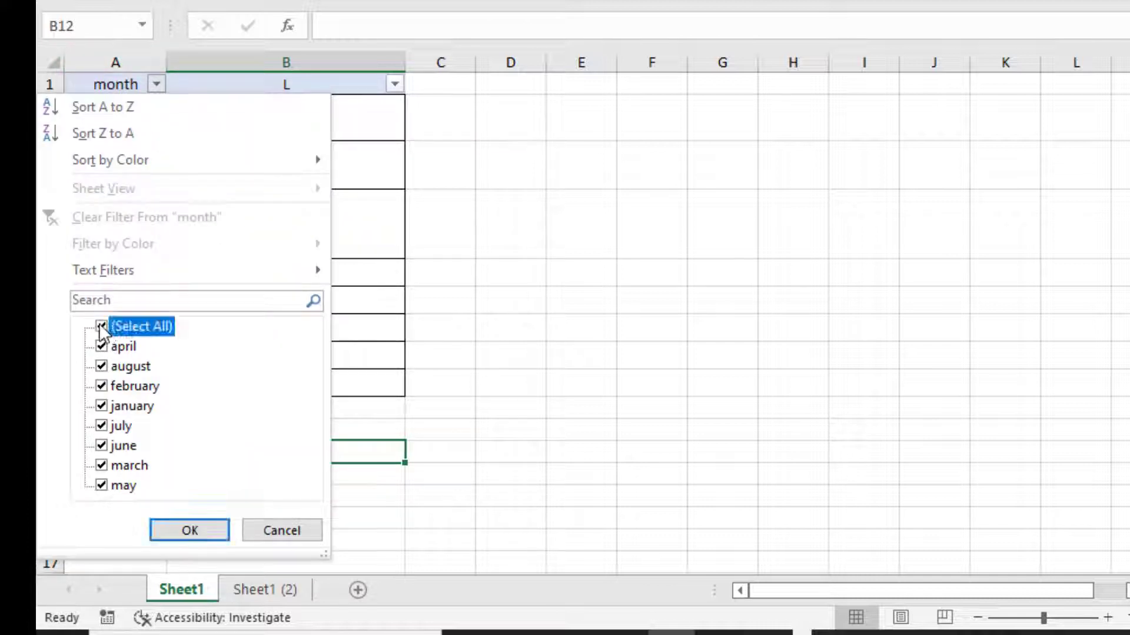
pyautogui.click(103, 484)
pyautogui.click(188, 532)
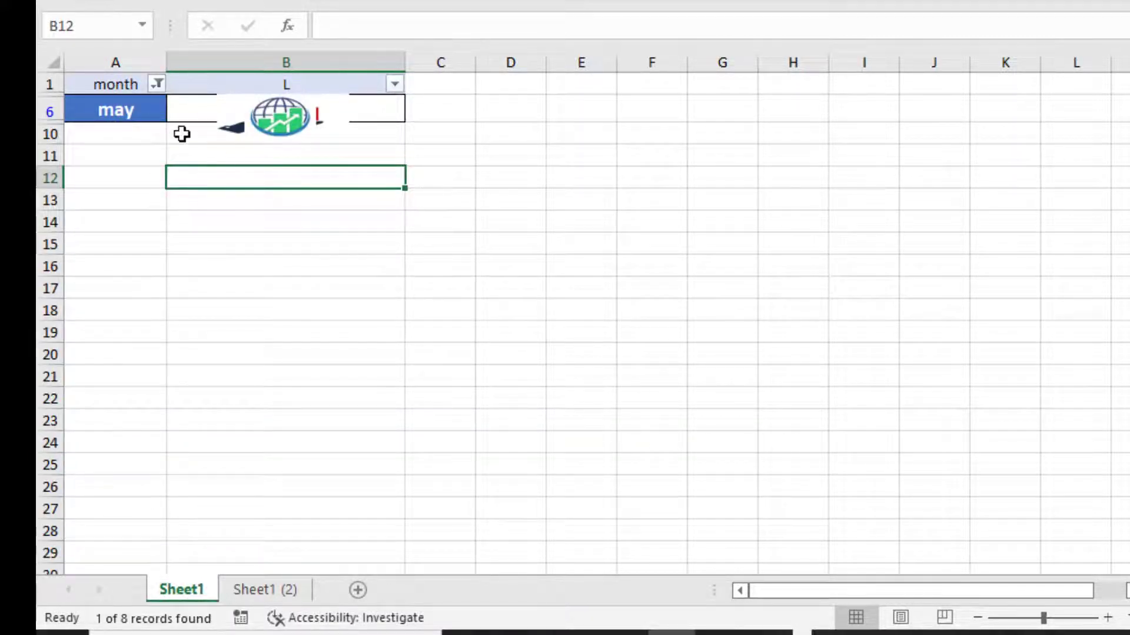
pyautogui.click(157, 84)
pyautogui.click(101, 326)
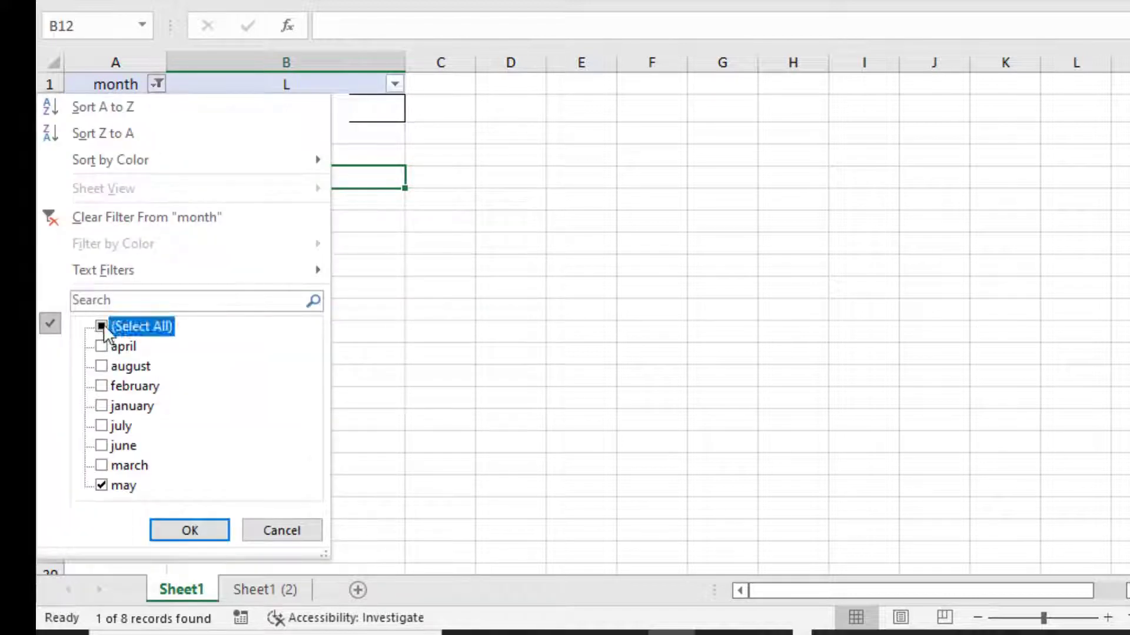
pyautogui.click(192, 532)
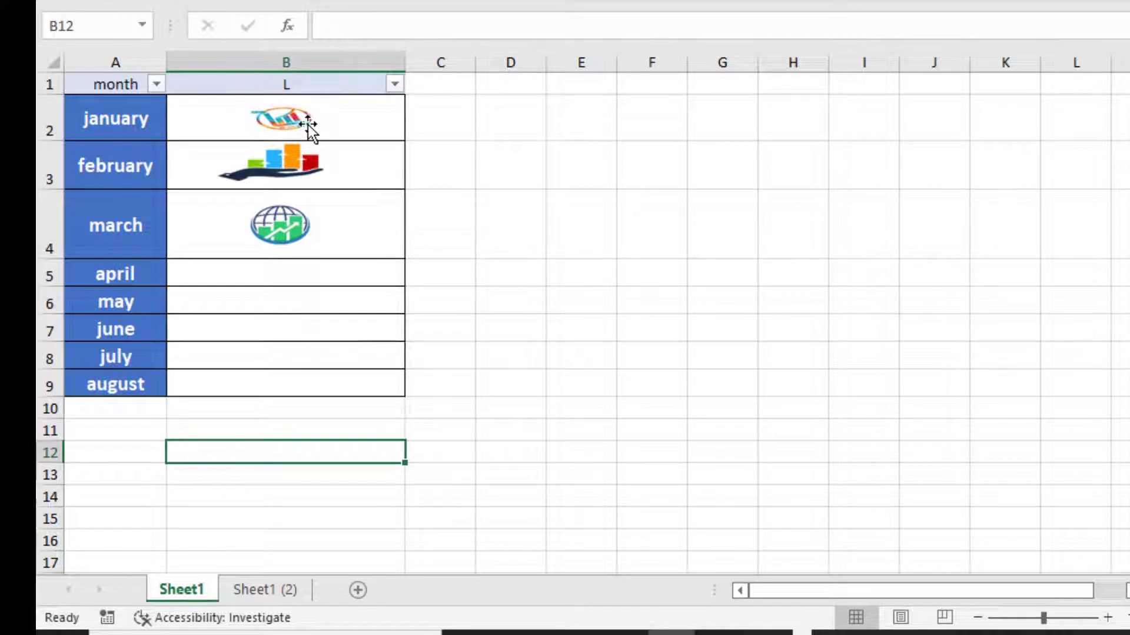
# - On Sheet1 (2), hide row 3 (february) and then restore it
pyautogui.click(279, 593)
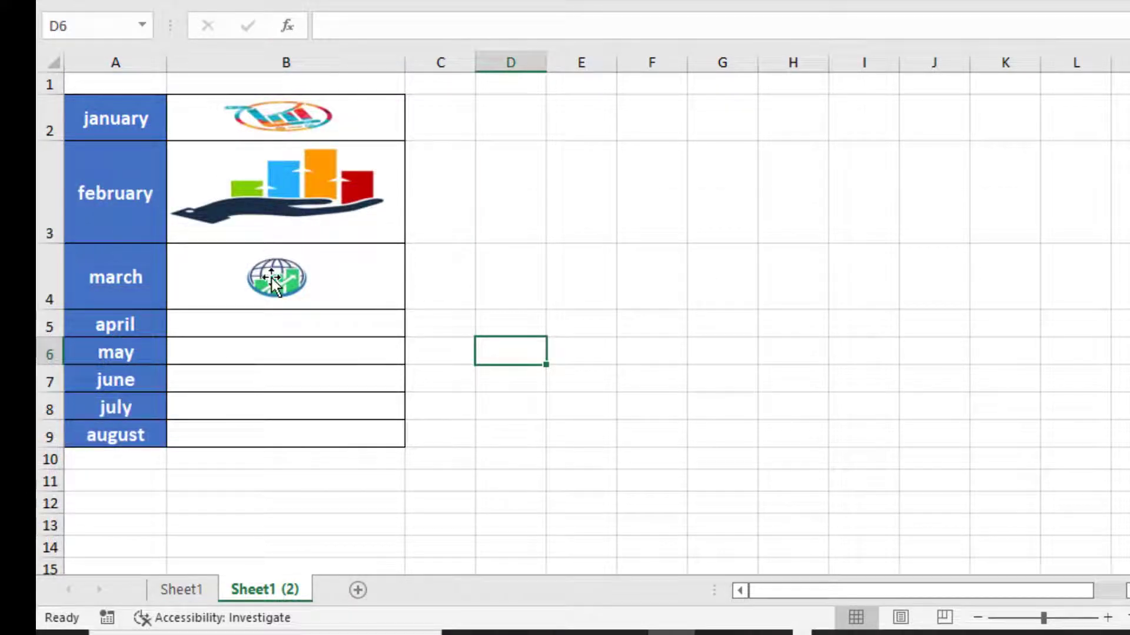
pyautogui.rightClick(59, 209)
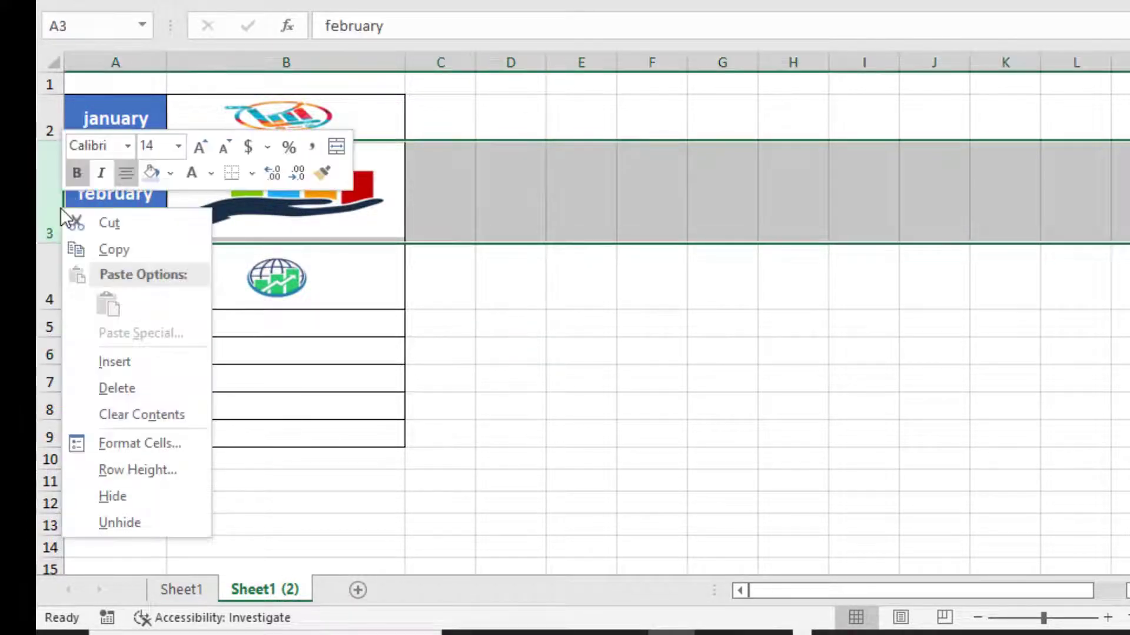
pyautogui.click(135, 497)
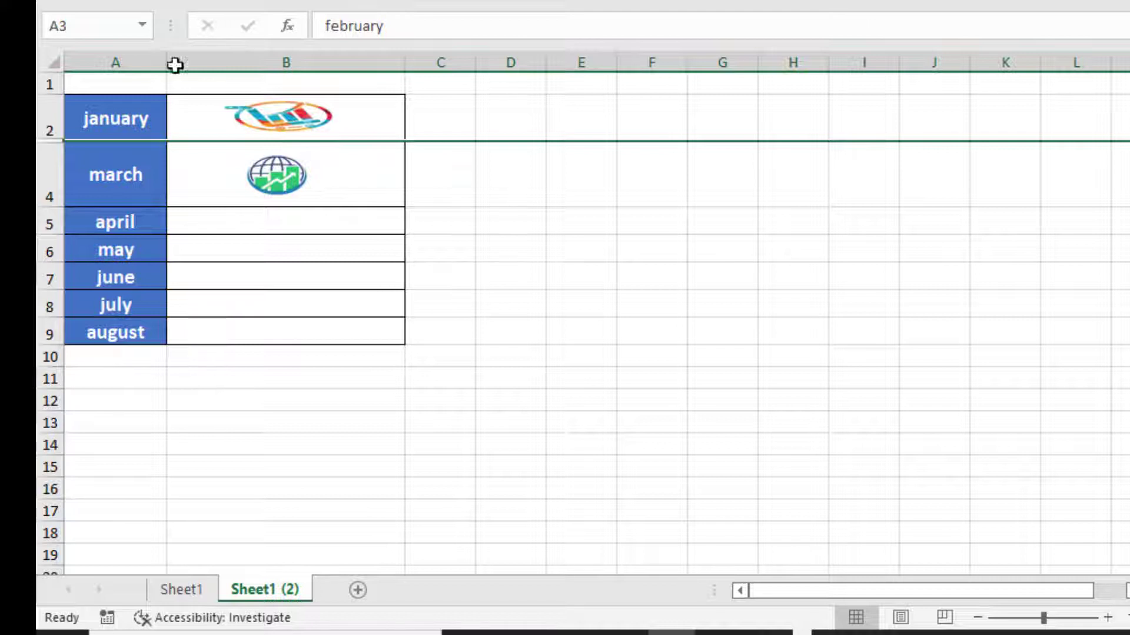
pyautogui.hotkey('ctrl', 'shift', '9')
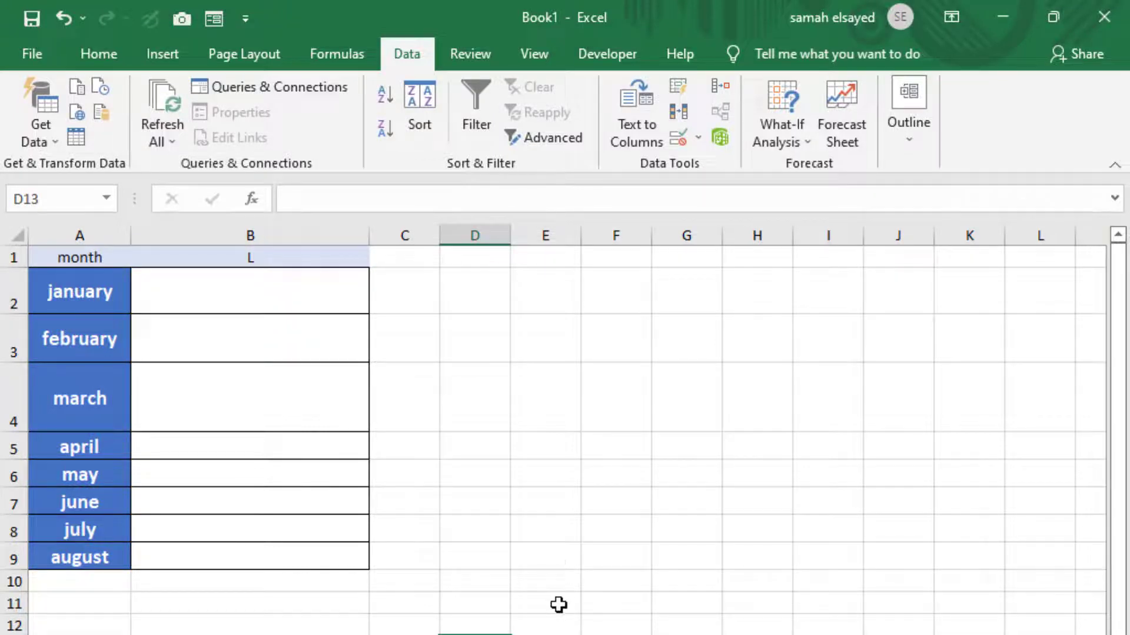
# - With cell D4 active, bring up the Pictures source options under Insert > Illustrations
pyautogui.click(471, 407)
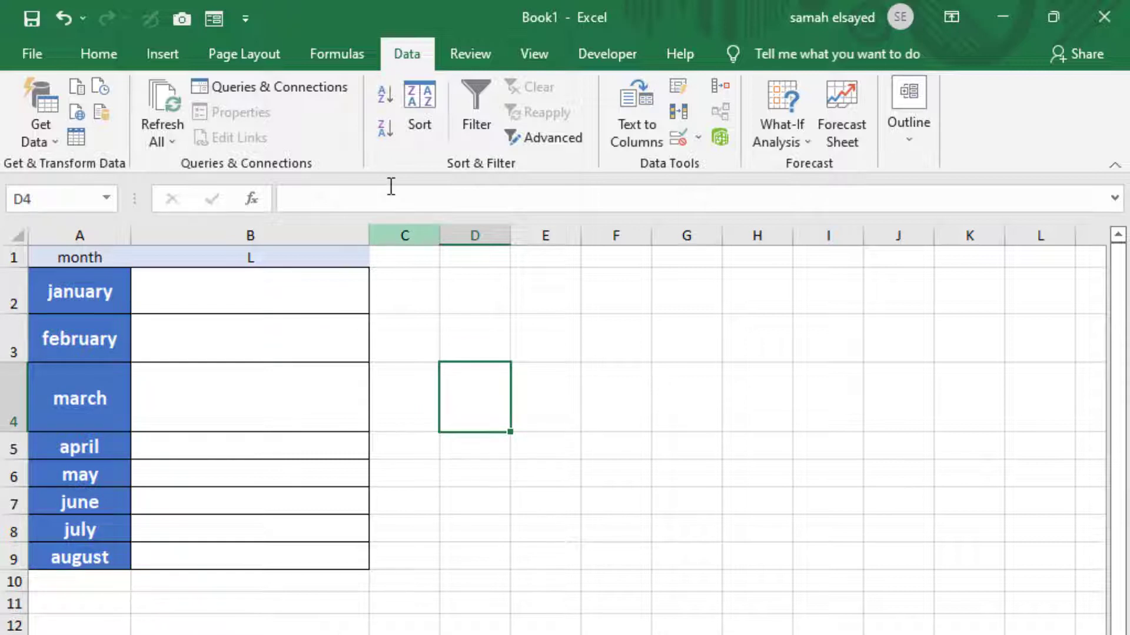
pyautogui.click(171, 58)
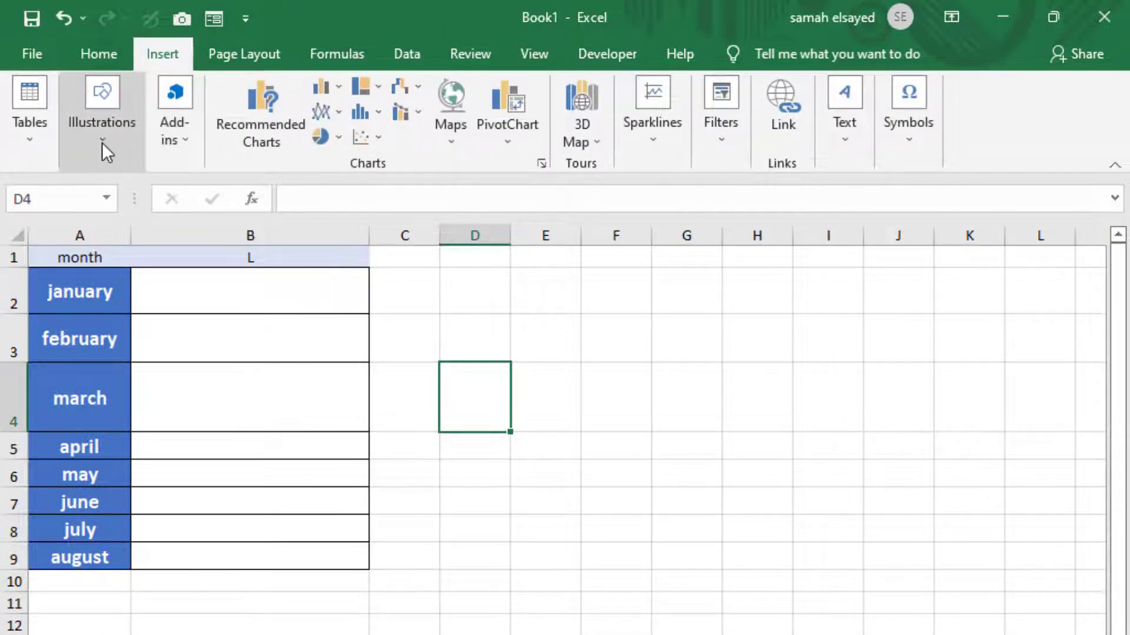
pyautogui.click(101, 142)
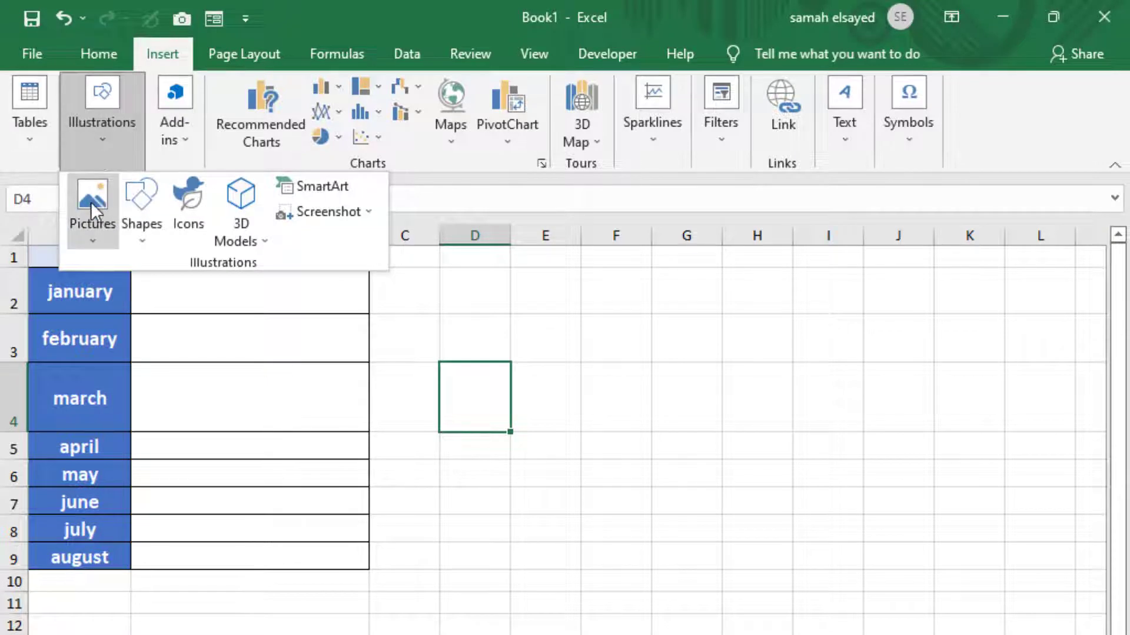
pyautogui.click(88, 240)
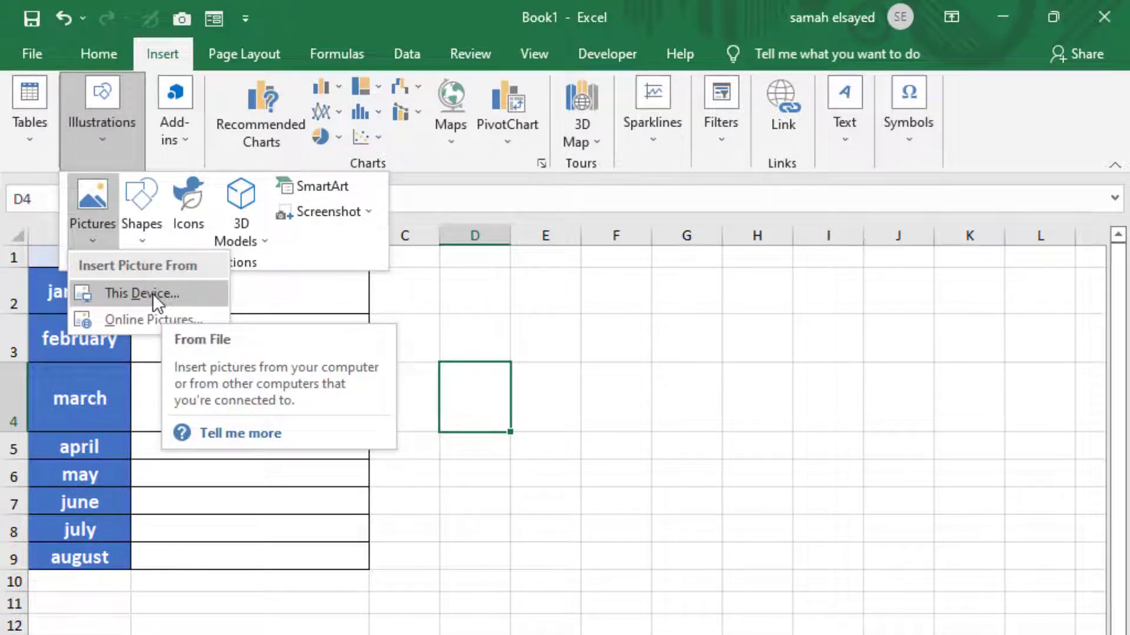
# - Insert images.jpg and the business-and-stock logo together from this device
pyautogui.click(185, 295)
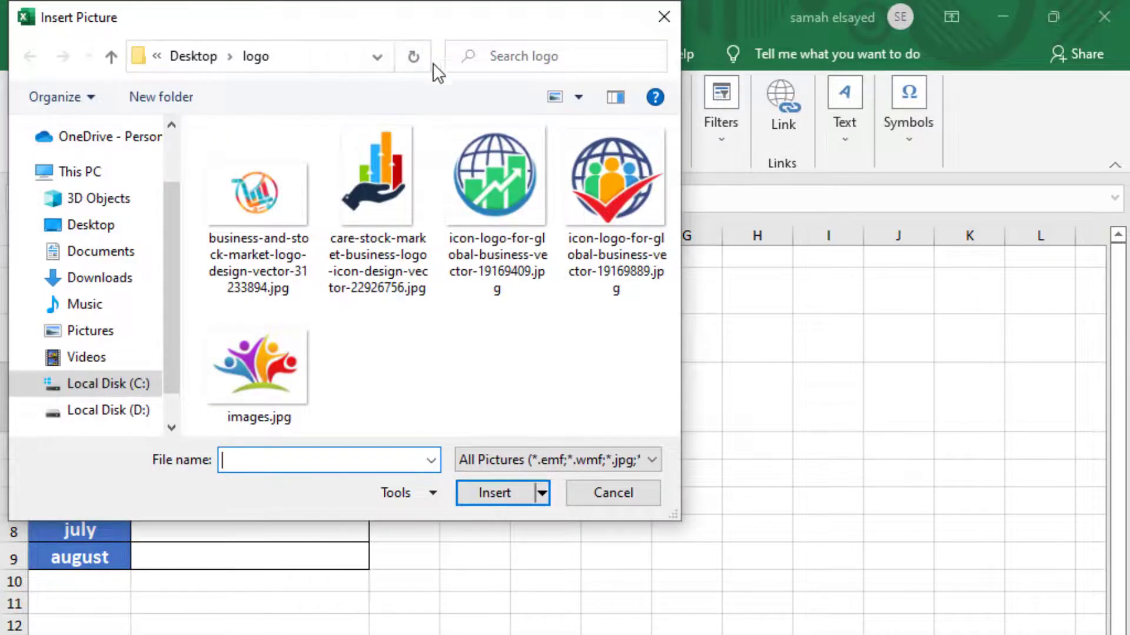
pyautogui.moveTo(378, 37); pyautogui.dragTo(765, 181)
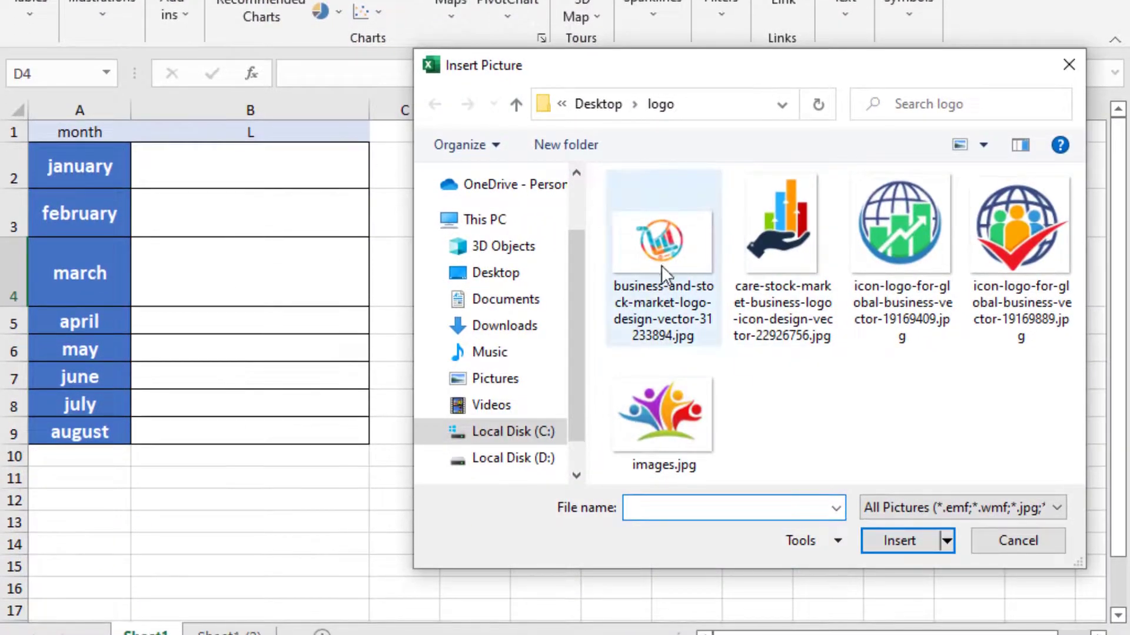
pyautogui.click(662, 266)
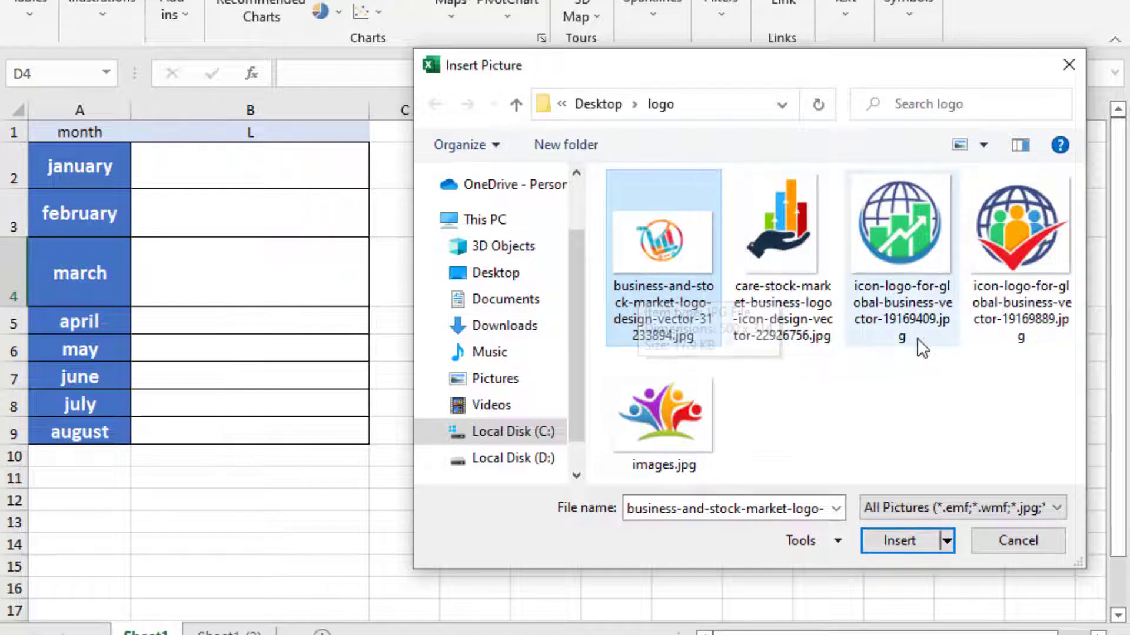
pyautogui.keyDown('ctrl'); pyautogui.click(789, 250); pyautogui.keyUp('ctrl')
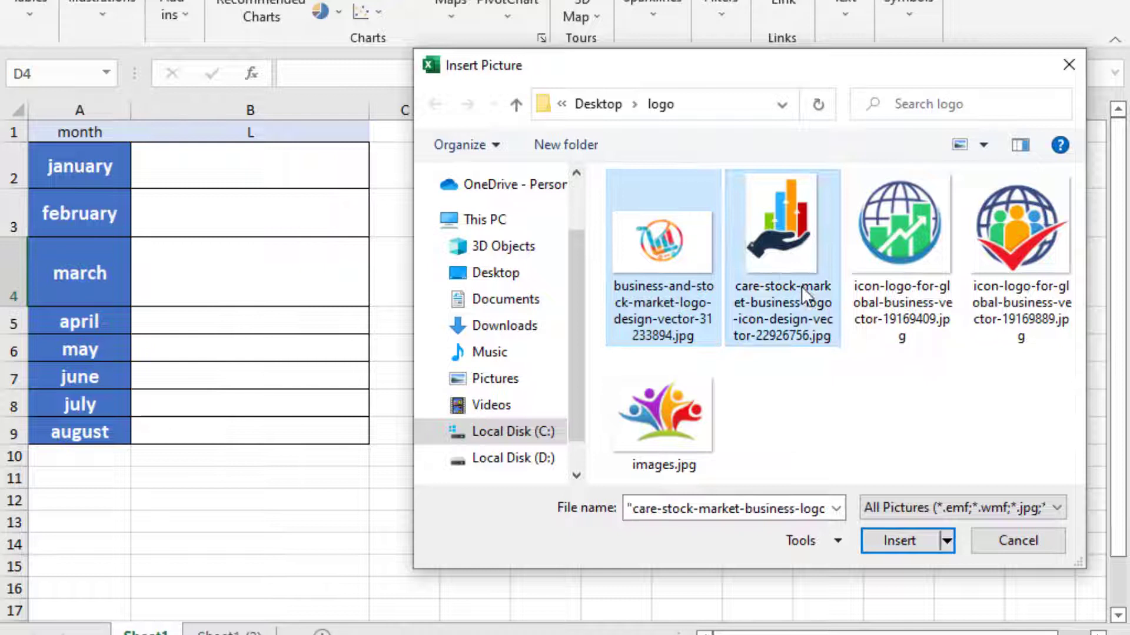
pyautogui.keyDown('ctrl'); pyautogui.click(917, 289); pyautogui.keyUp('ctrl')
pyautogui.keyDown('ctrl'); pyautogui.click(679, 408); pyautogui.keyUp('ctrl')
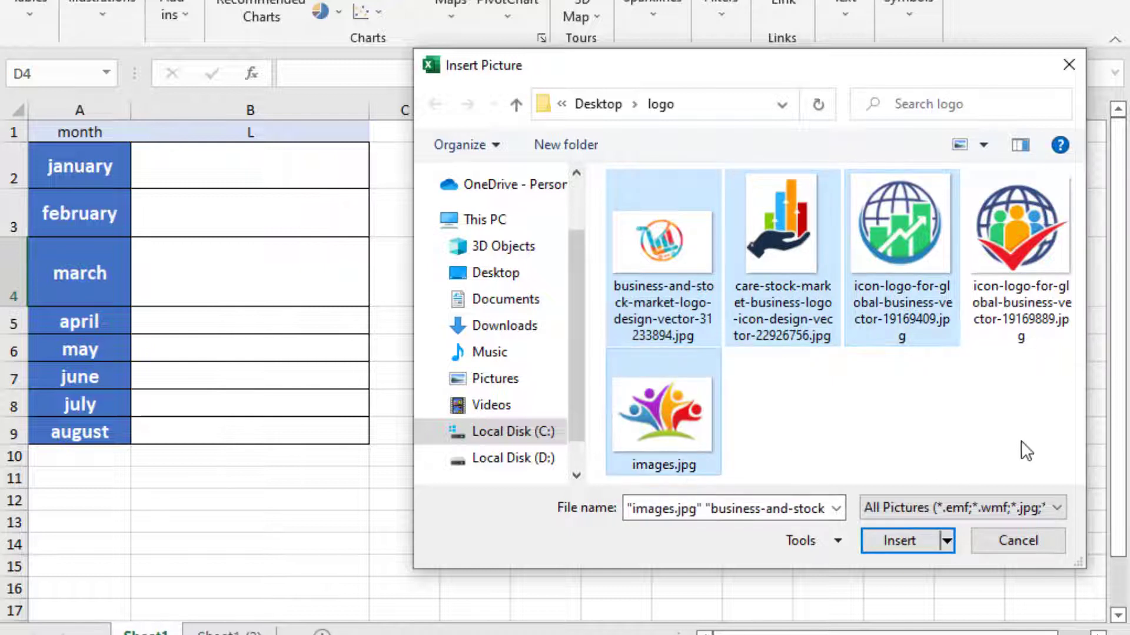
pyautogui.click(653, 291)
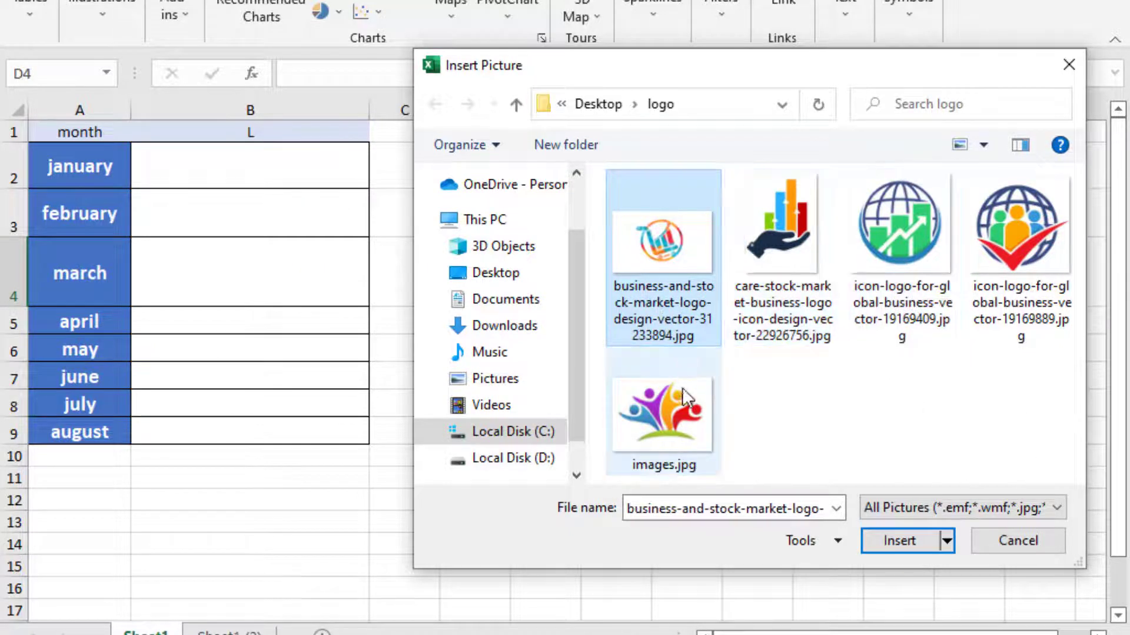
pyautogui.keyDown('ctrl'); pyautogui.click(679, 414); pyautogui.keyUp('ctrl')
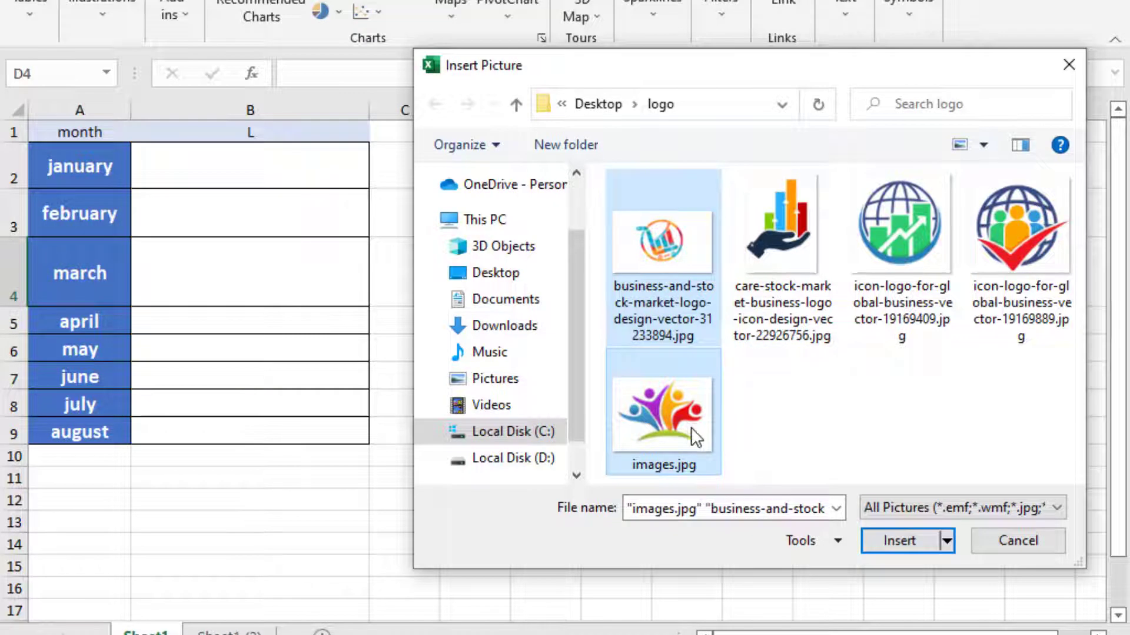
pyautogui.click(903, 547)
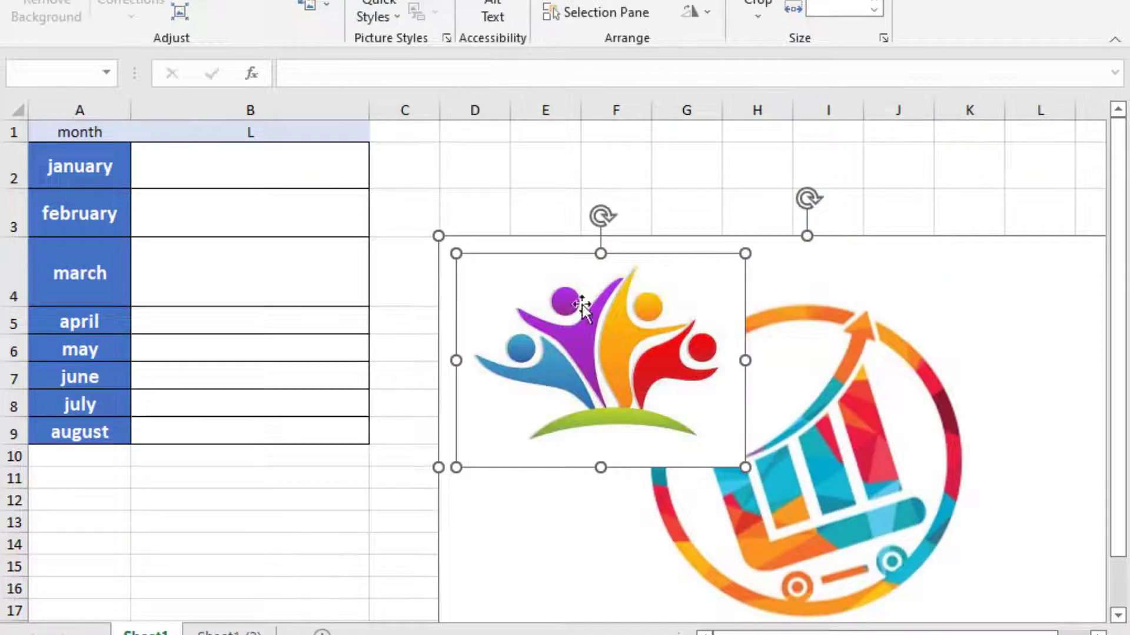
# - Shrink the people logo to 0.51" wide and fit it into cell B2
pyautogui.scroll(-1, 827, 475)
pyautogui.scroll(1, 828, 475)
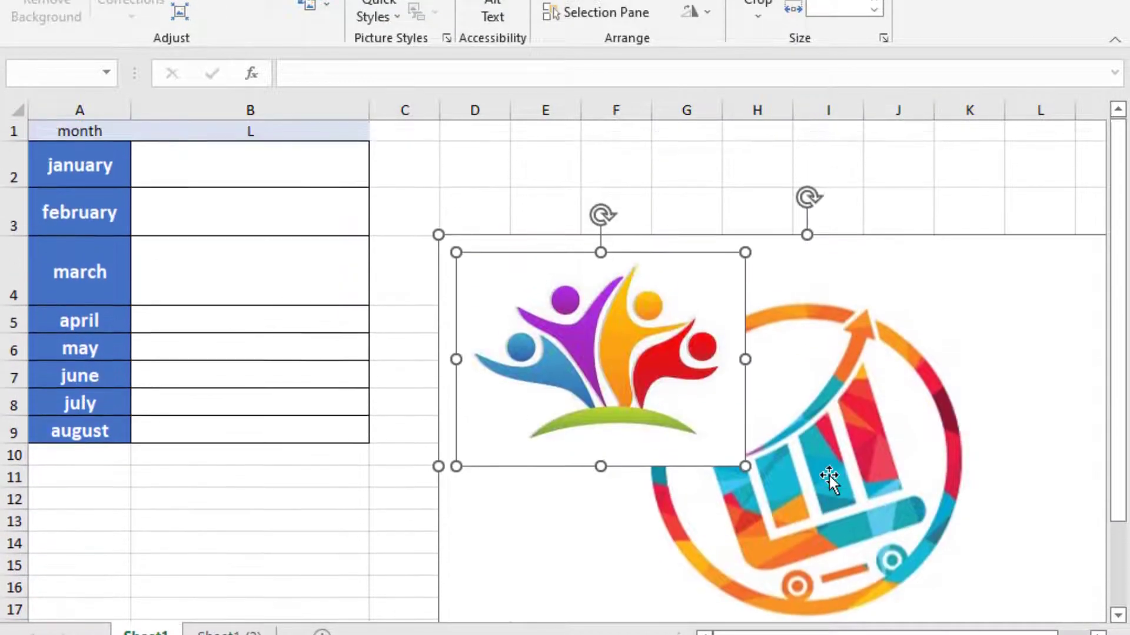
pyautogui.click(886, 158)
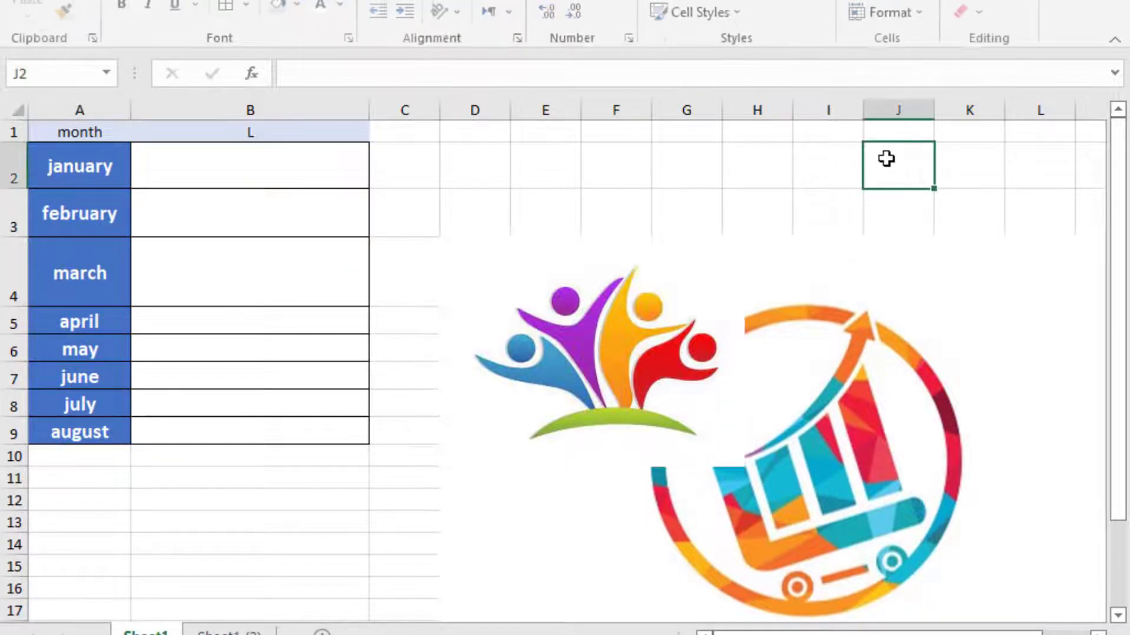
pyautogui.click(599, 330)
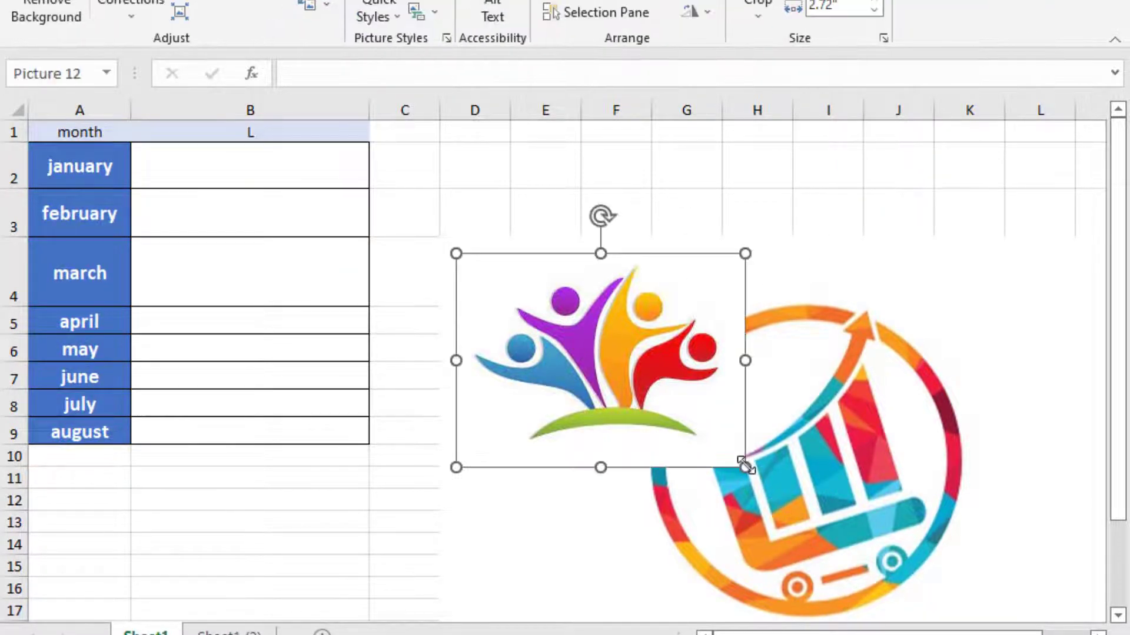
pyautogui.moveTo(744, 467); pyautogui.dragTo(547, 320)
pyautogui.moveTo(476, 293)
pyautogui.mouseDown()
pyautogui.moveTo(390, 311)
pyautogui.moveTo(178, 173)
pyautogui.mouseUp()
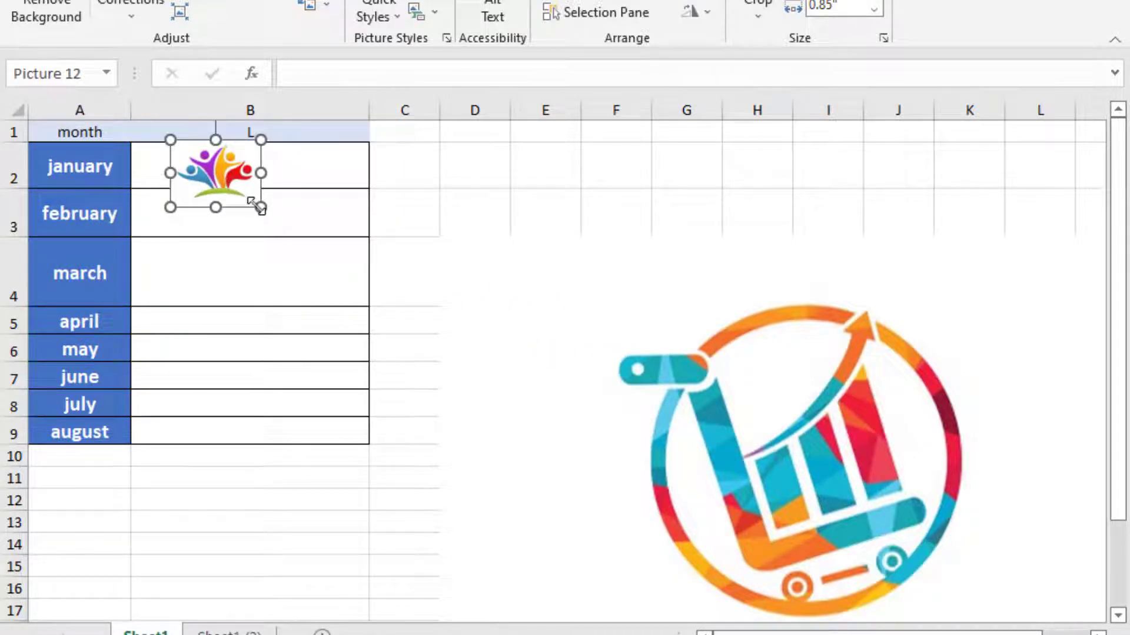
pyautogui.moveTo(257, 206)
pyautogui.mouseDown()
pyautogui.moveTo(224, 176)
pyautogui.moveTo(235, 169)
pyautogui.mouseUp()
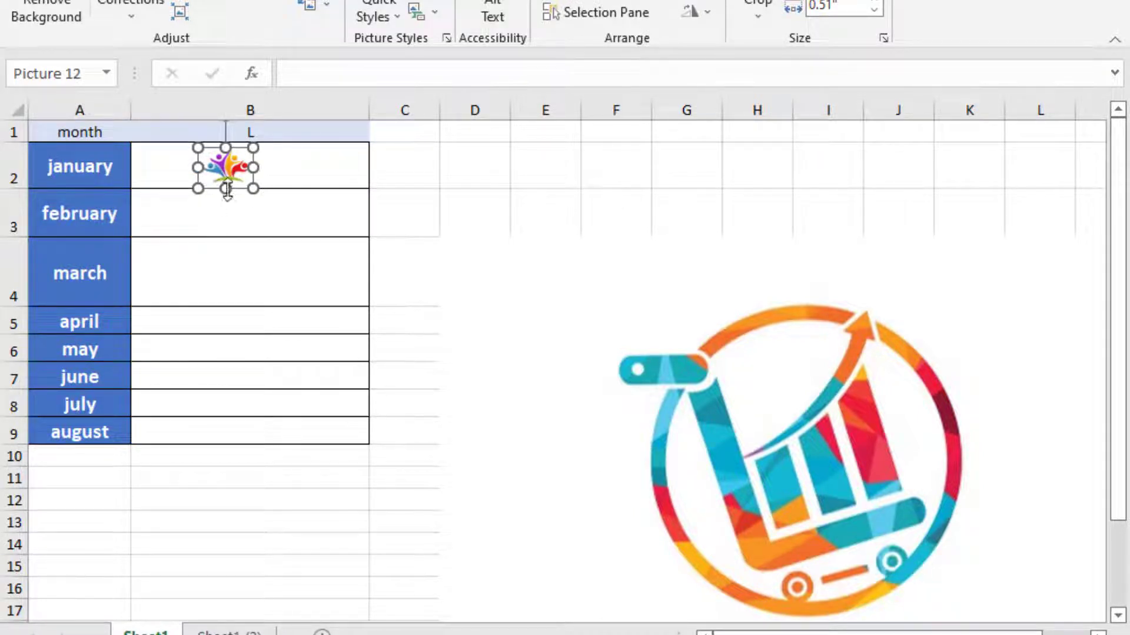
pyautogui.moveTo(226, 188); pyautogui.dragTo(226, 185)
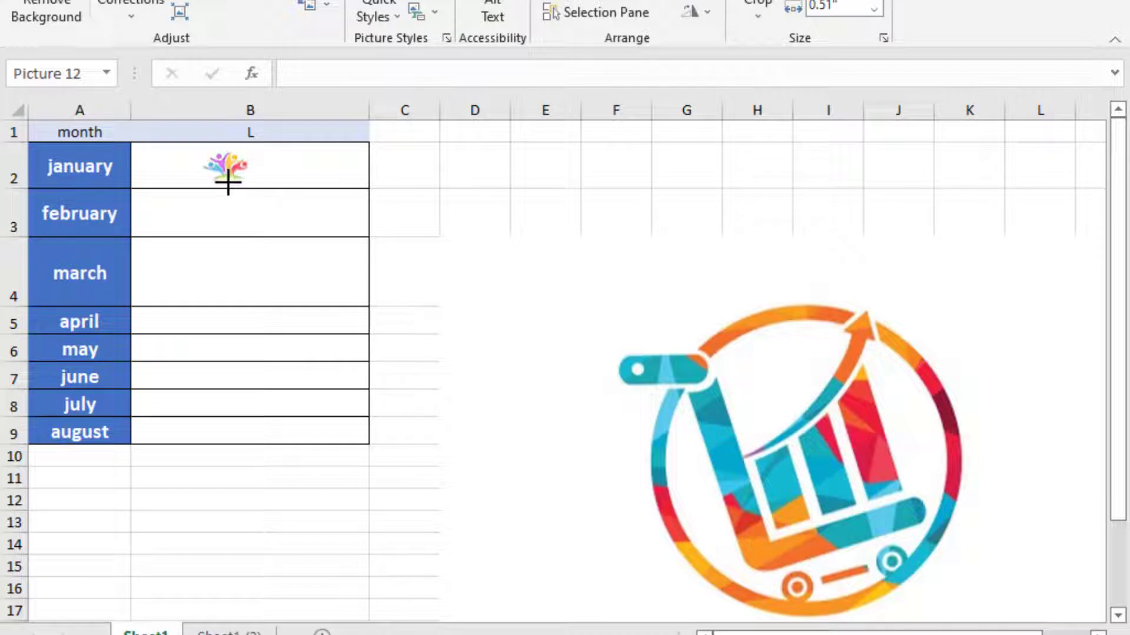
# - Shrink the cart logo into B8, make row 8 taller, and enlarge the logo to fill it
pyautogui.click(849, 406)
pyautogui.moveTo(437, 234); pyautogui.dragTo(834, 600)
pyautogui.moveTo(941, 588); pyautogui.dragTo(635, 348)
pyautogui.moveTo(865, 461); pyautogui.dragTo(625, 309)
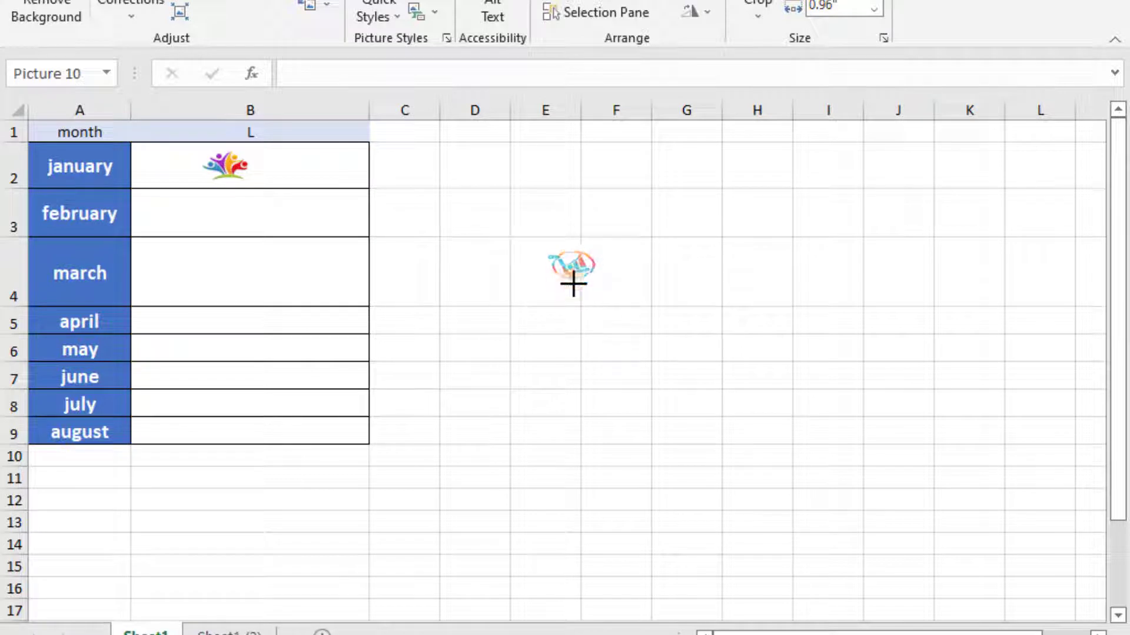
pyautogui.moveTo(560, 277)
pyautogui.mouseDown()
pyautogui.moveTo(311, 368)
pyautogui.moveTo(237, 407)
pyautogui.mouseUp()
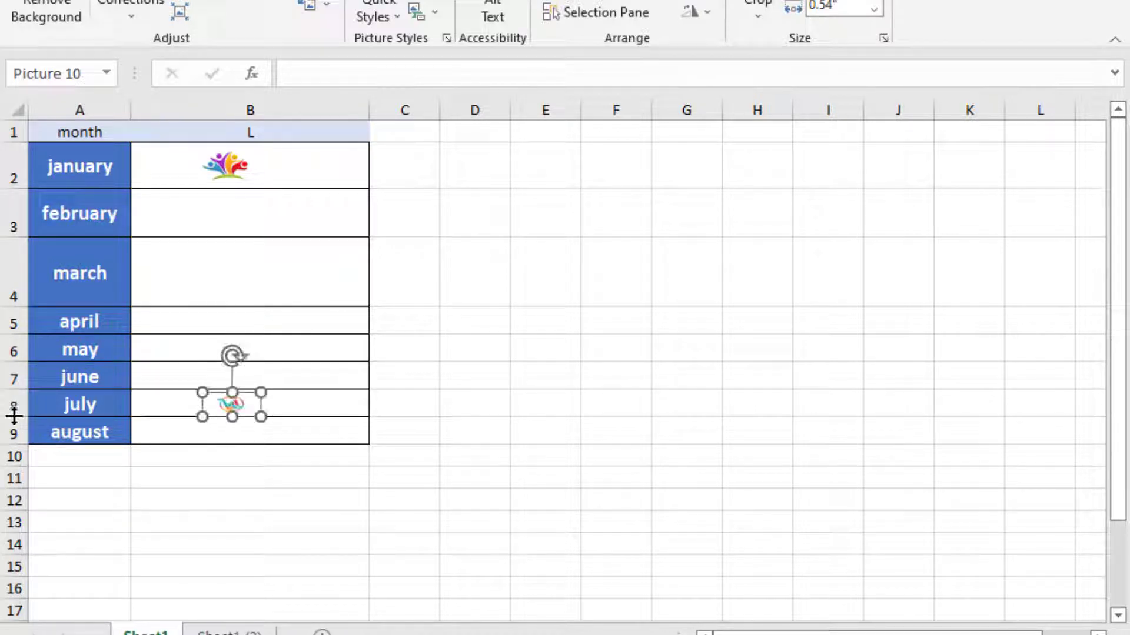
pyautogui.moveTo(15, 416); pyautogui.dragTo(15, 451)
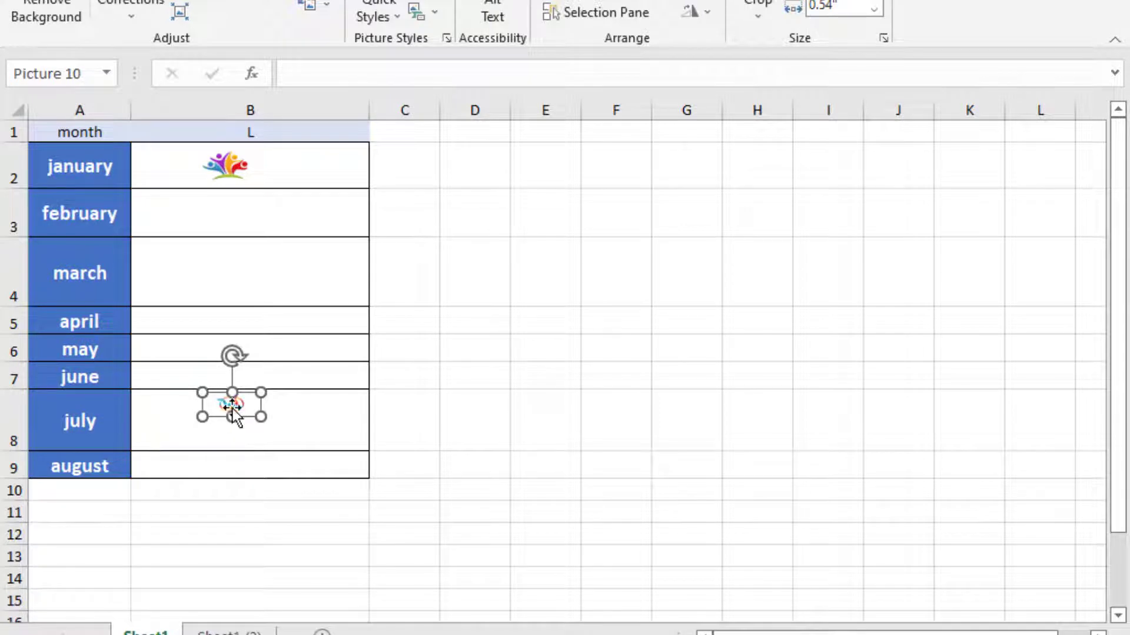
pyautogui.moveTo(232, 419)
pyautogui.mouseDown()
pyautogui.moveTo(231, 438)
pyautogui.moveTo(287, 421)
pyautogui.mouseUp()
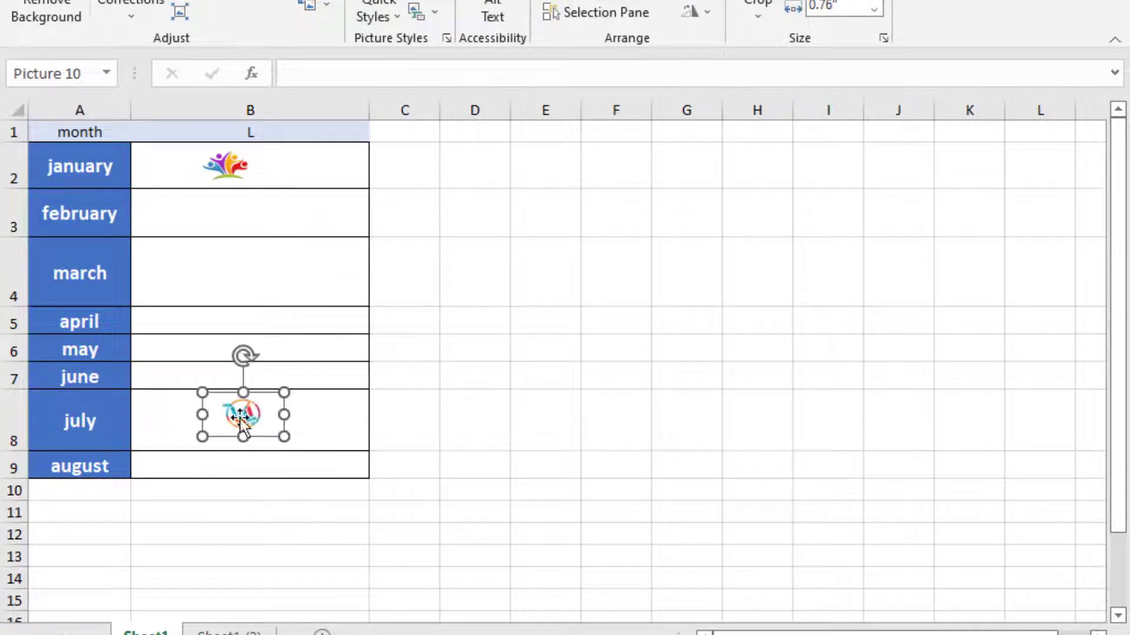
pyautogui.click(391, 423)
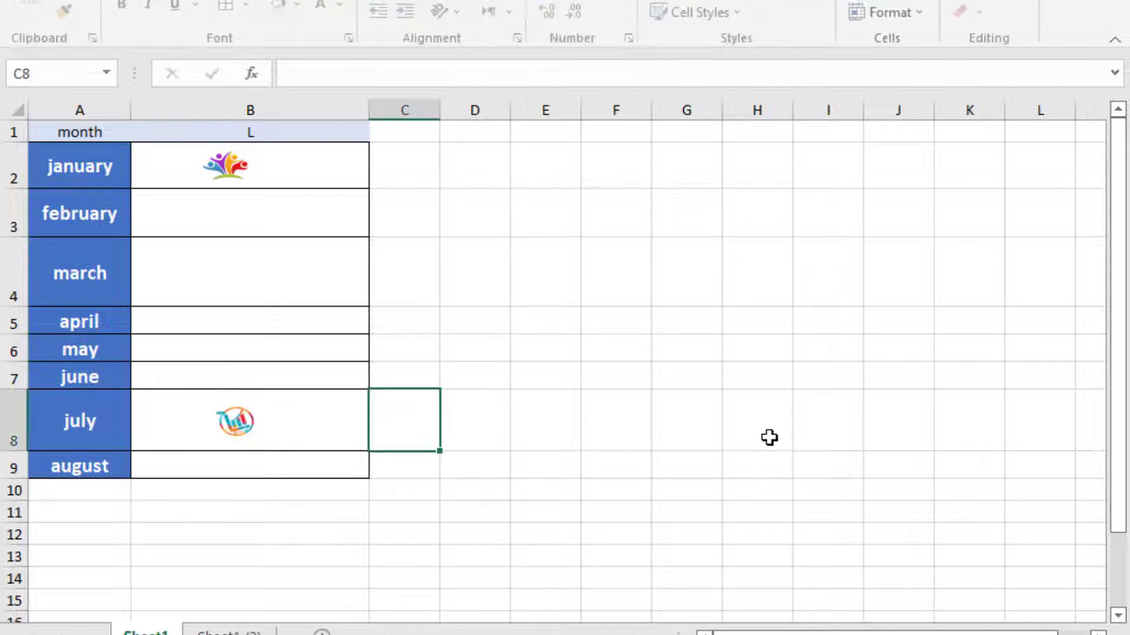
pyautogui.click(9, 168)
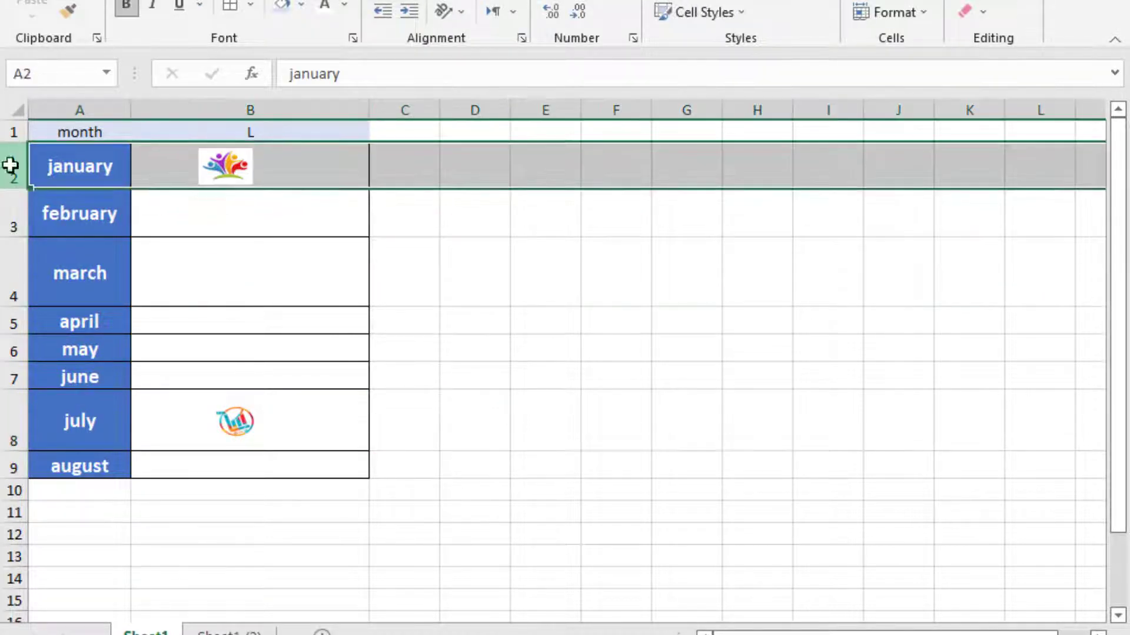
pyautogui.click(12, 415)
pyautogui.click(606, 530)
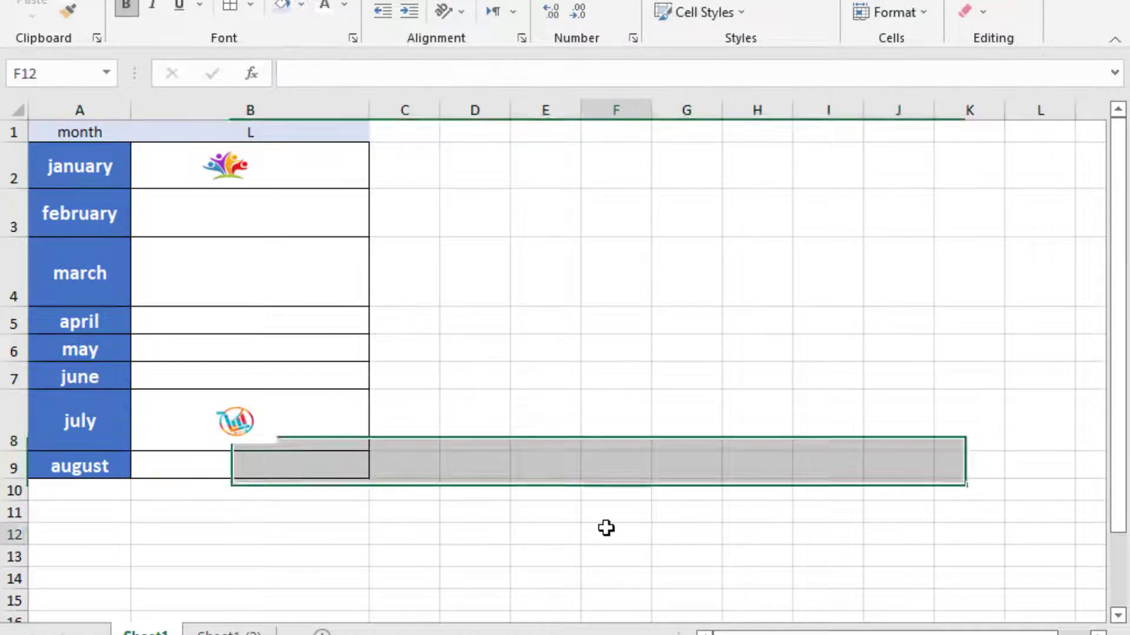
pyautogui.click(248, 168)
pyautogui.click(271, 429)
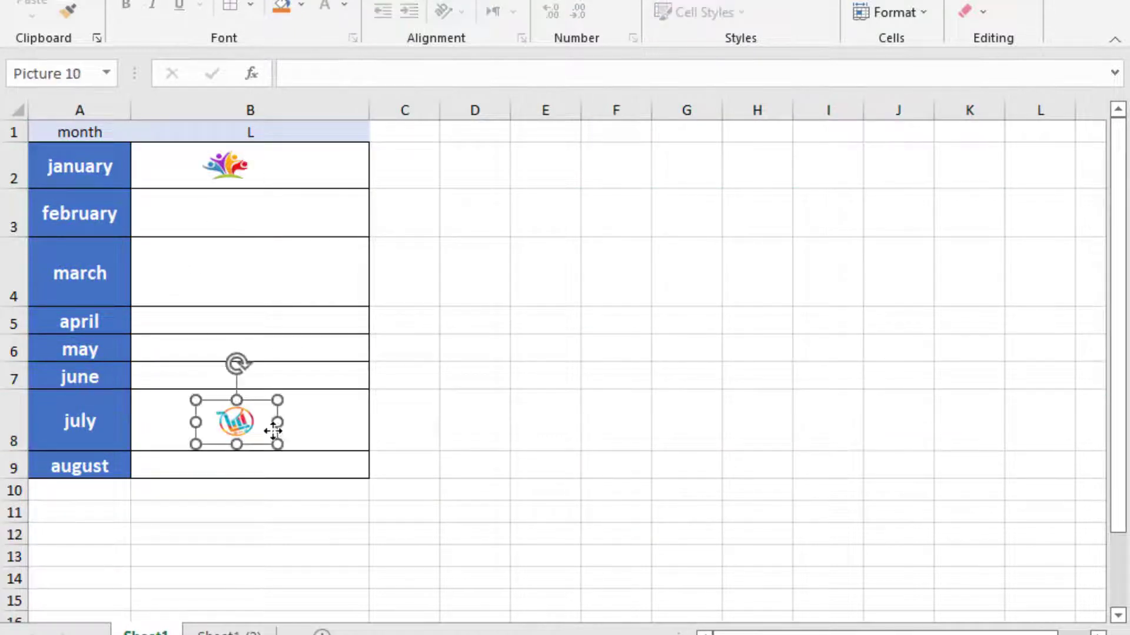
pyautogui.click(17, 172)
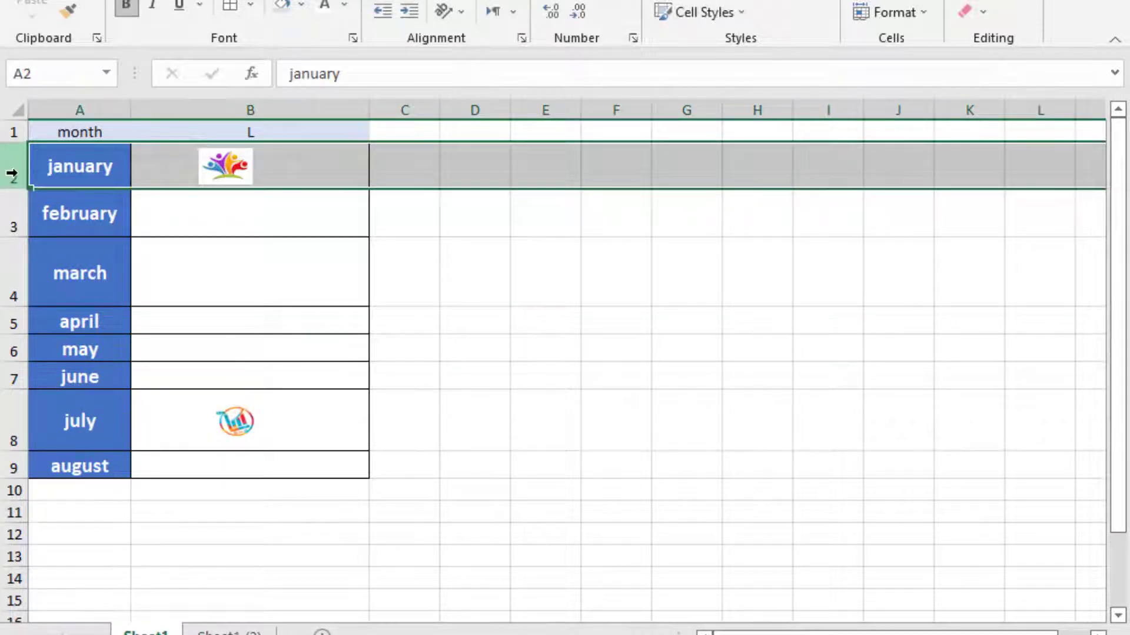
pyautogui.rightClick(12, 173)
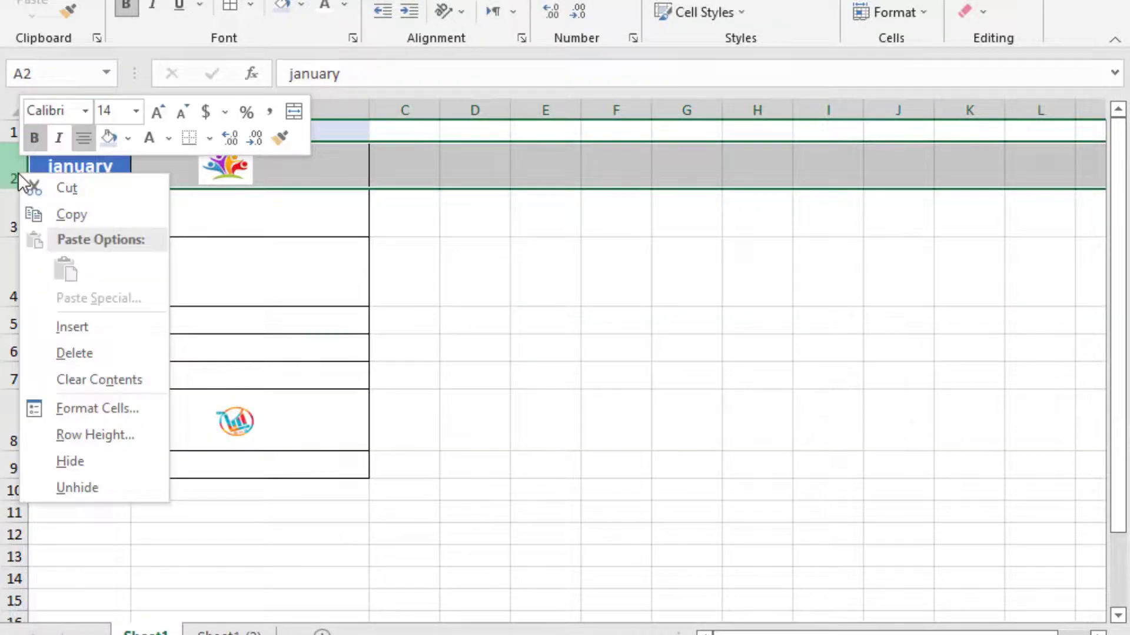
pyautogui.click(79, 466)
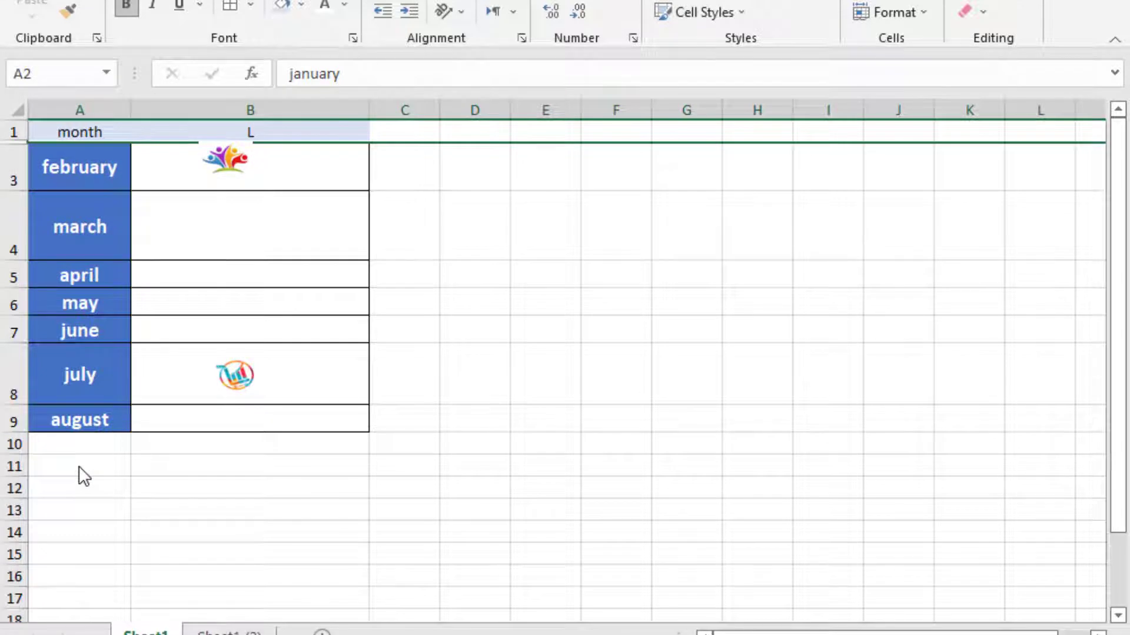
pyautogui.hotkey('ctrl', 'shift', '9')
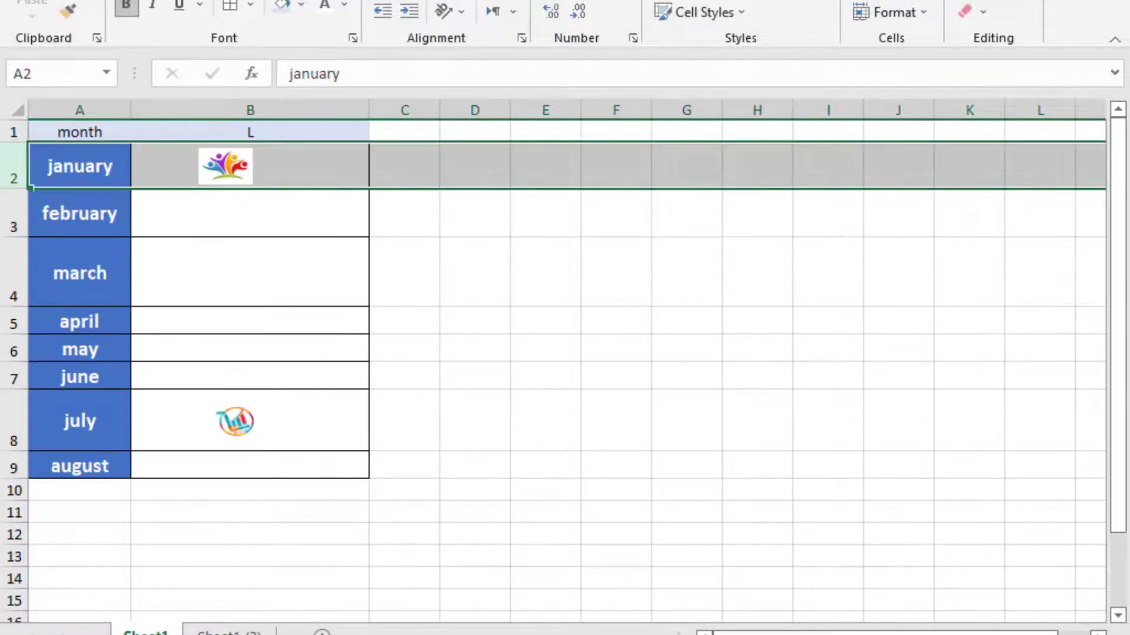
pyautogui.click(543, 399)
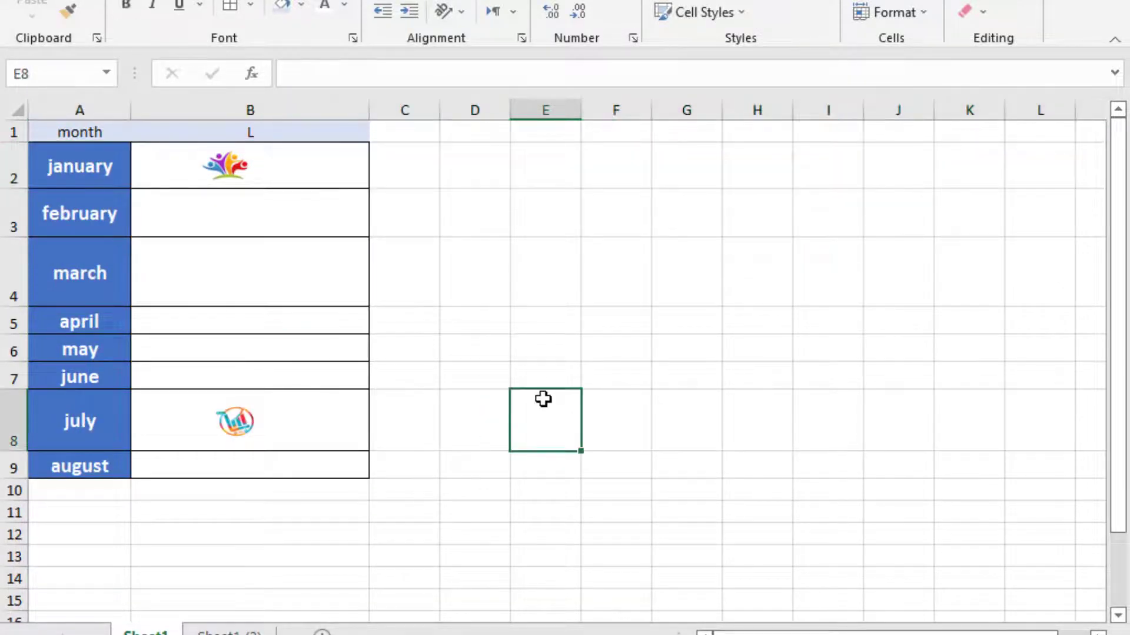
# - In Format Picture > Size & Properties, give the january logo 'Move and size with cells'
pyautogui.click(215, 159)
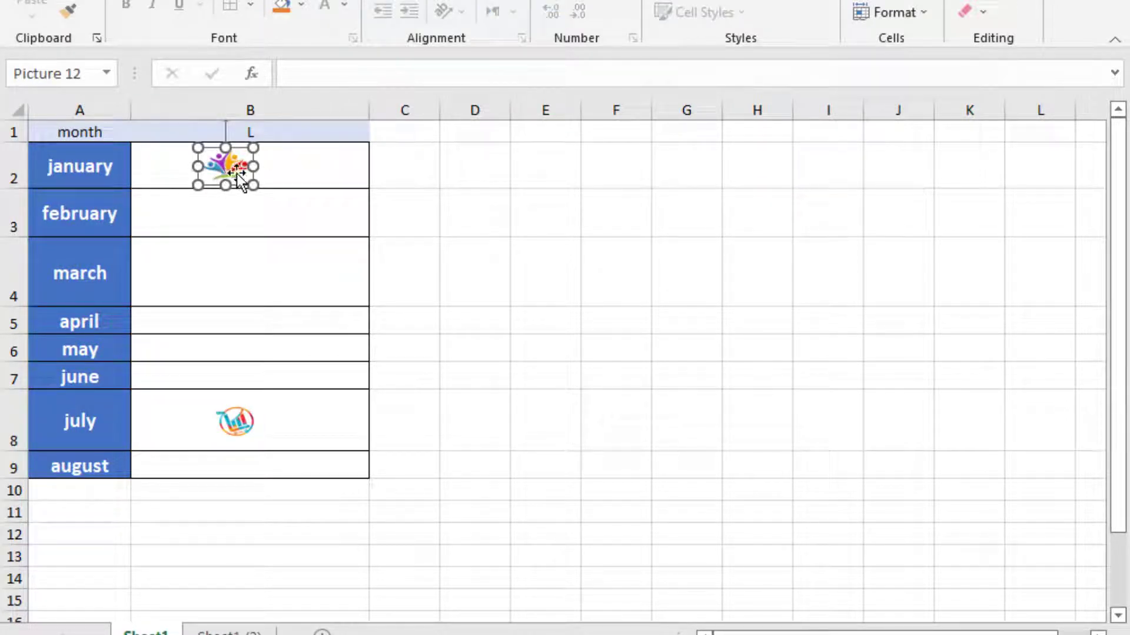
pyautogui.rightClick(236, 173)
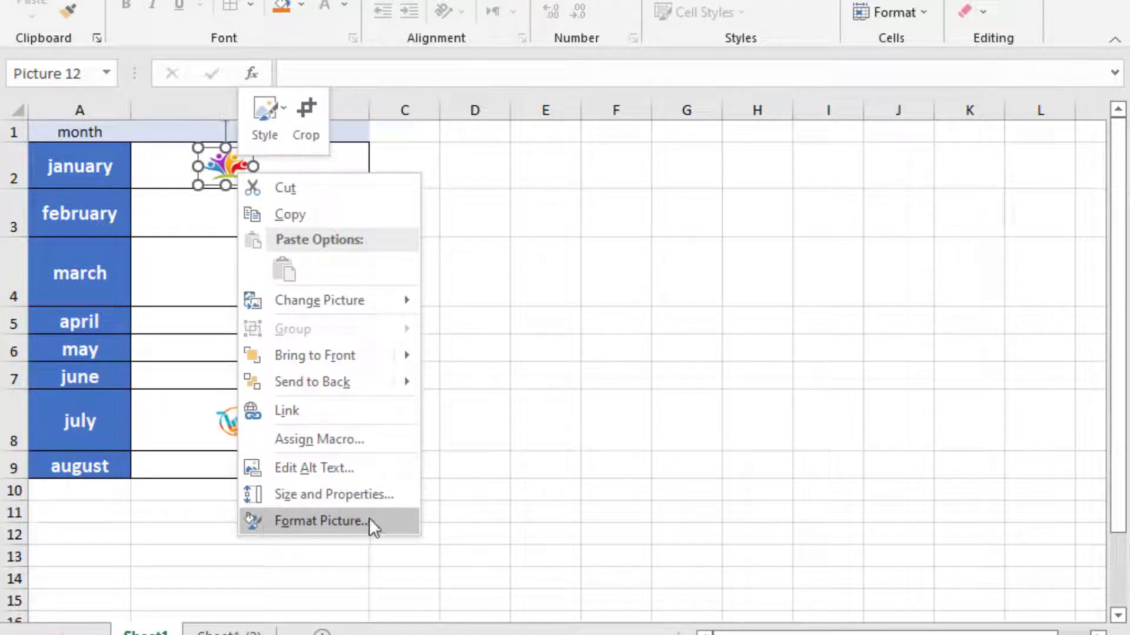
pyautogui.click(387, 520)
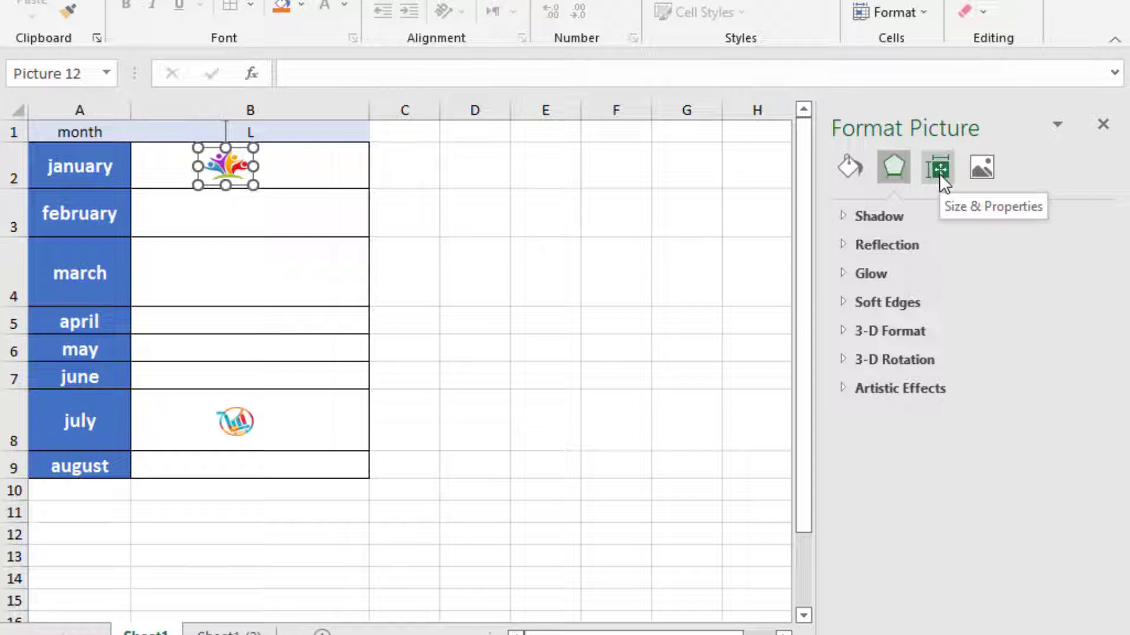
pyautogui.click(939, 171)
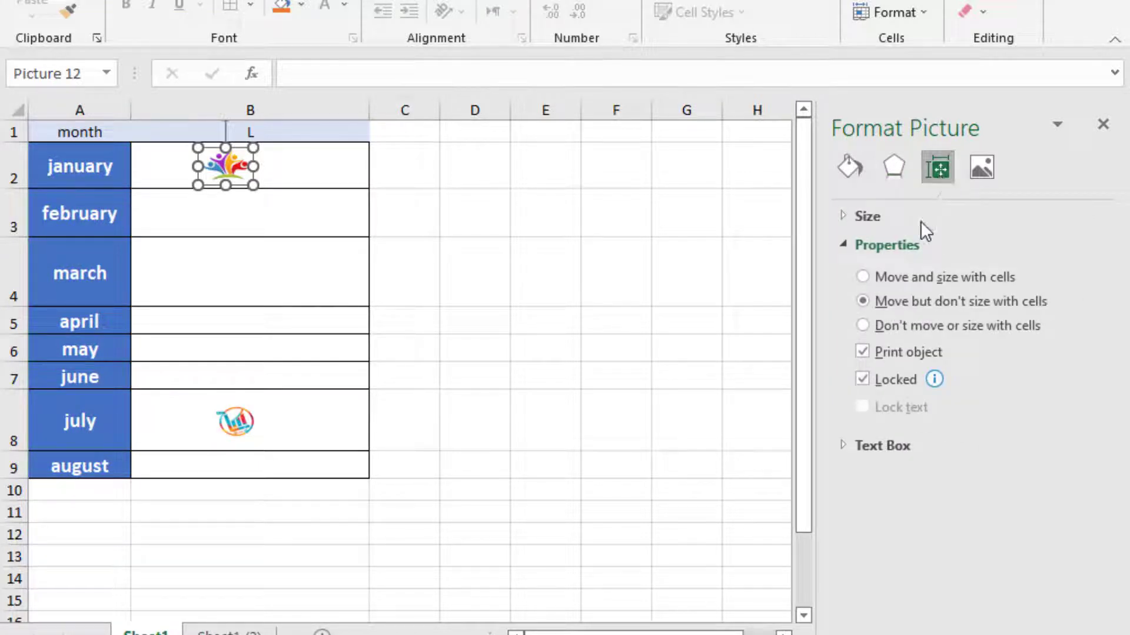
pyautogui.click(846, 242)
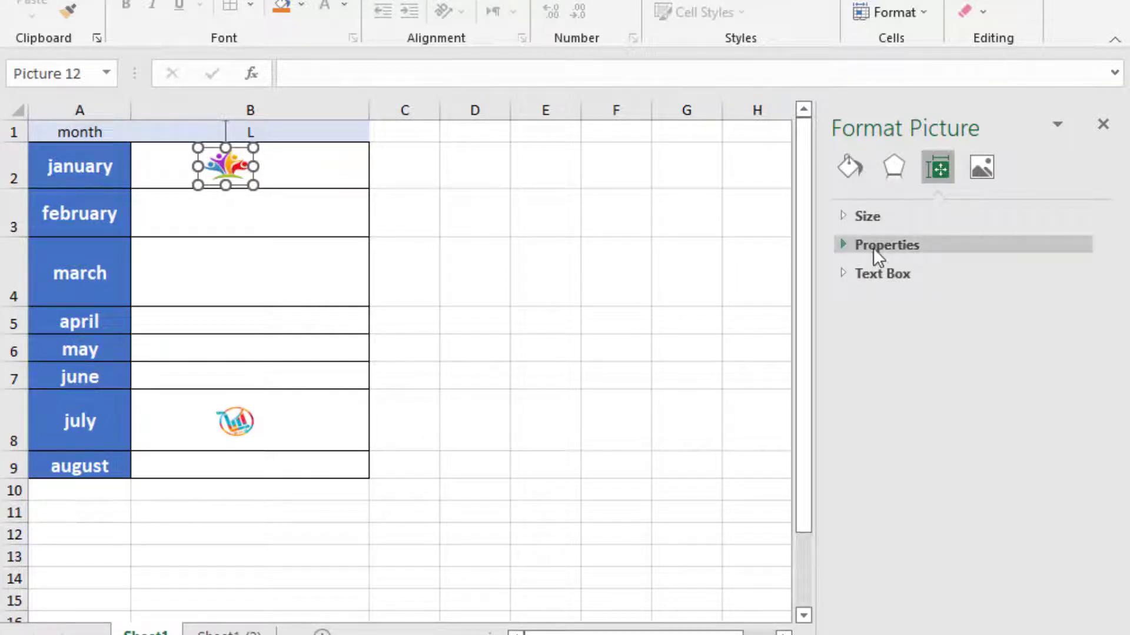
pyautogui.click(845, 246)
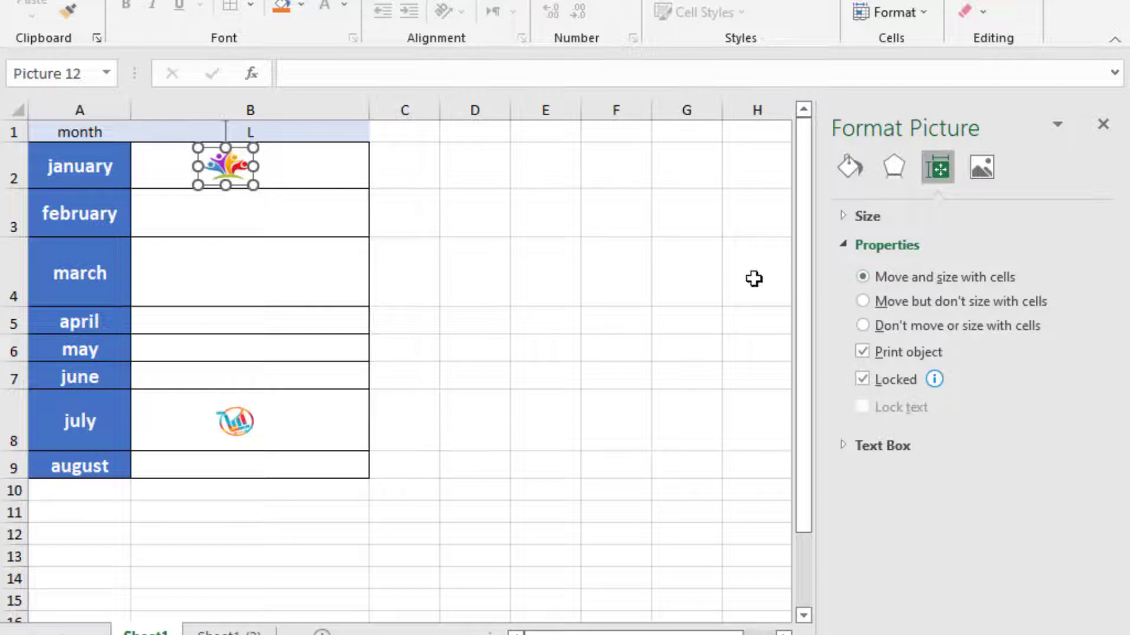
# - Hide row 2 so the january people logo disappears along with it
pyautogui.click(398, 183)
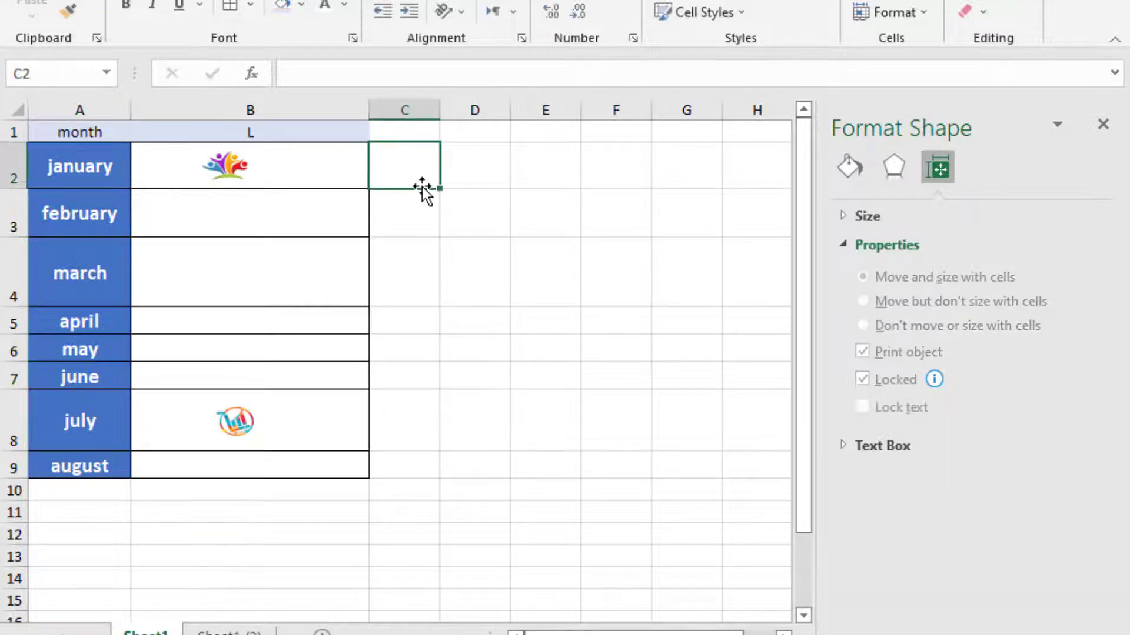
pyautogui.click(227, 158)
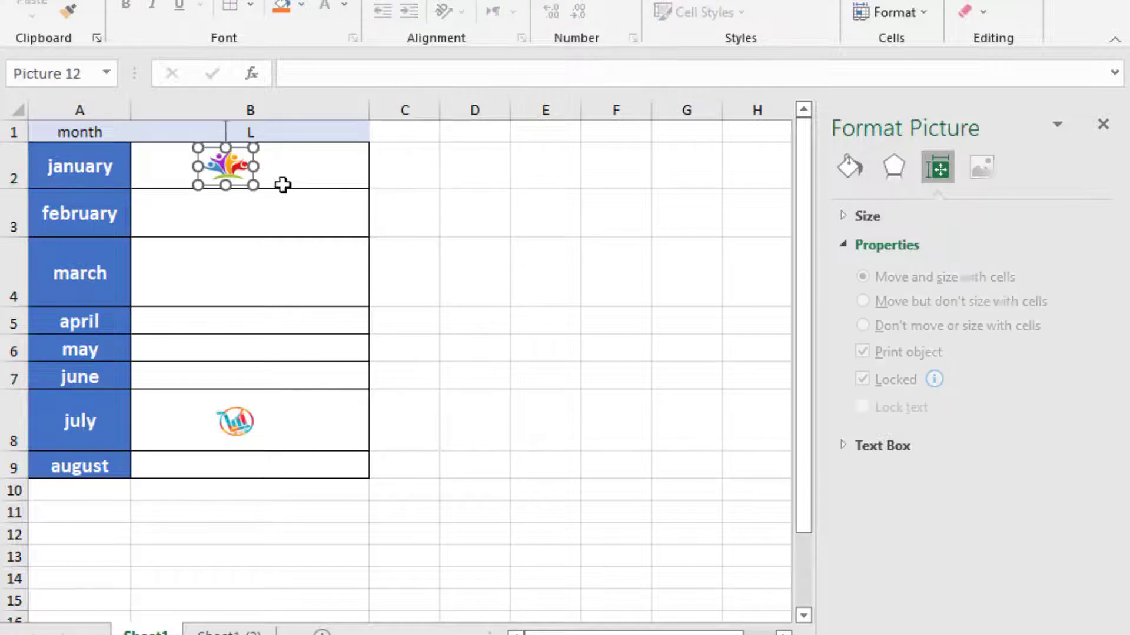
pyautogui.click(21, 163)
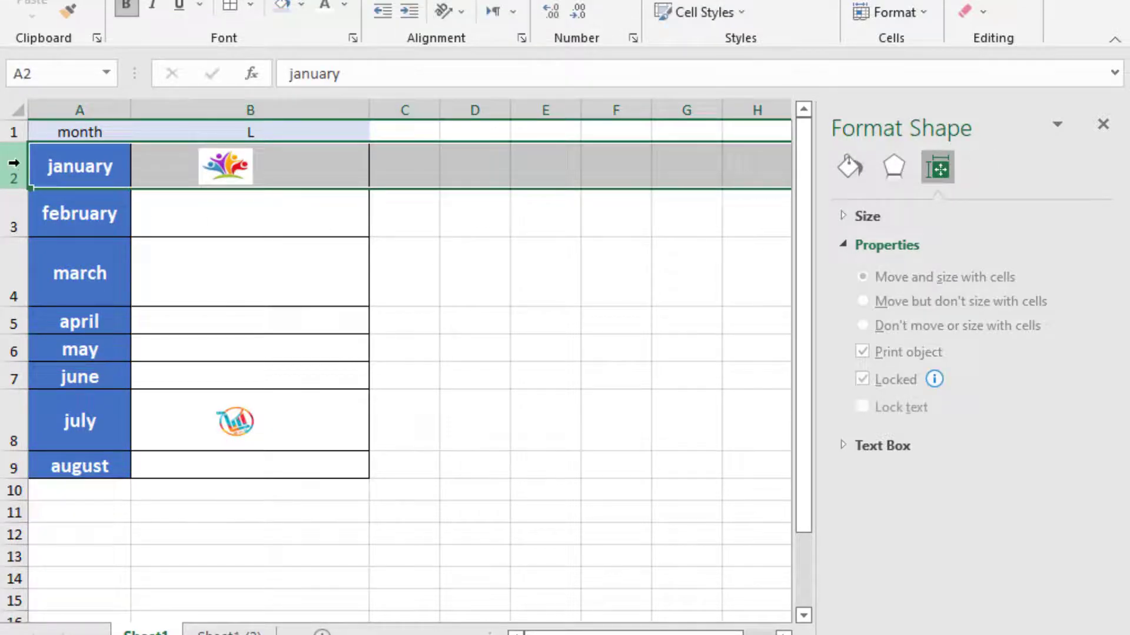
pyautogui.rightClick(12, 163)
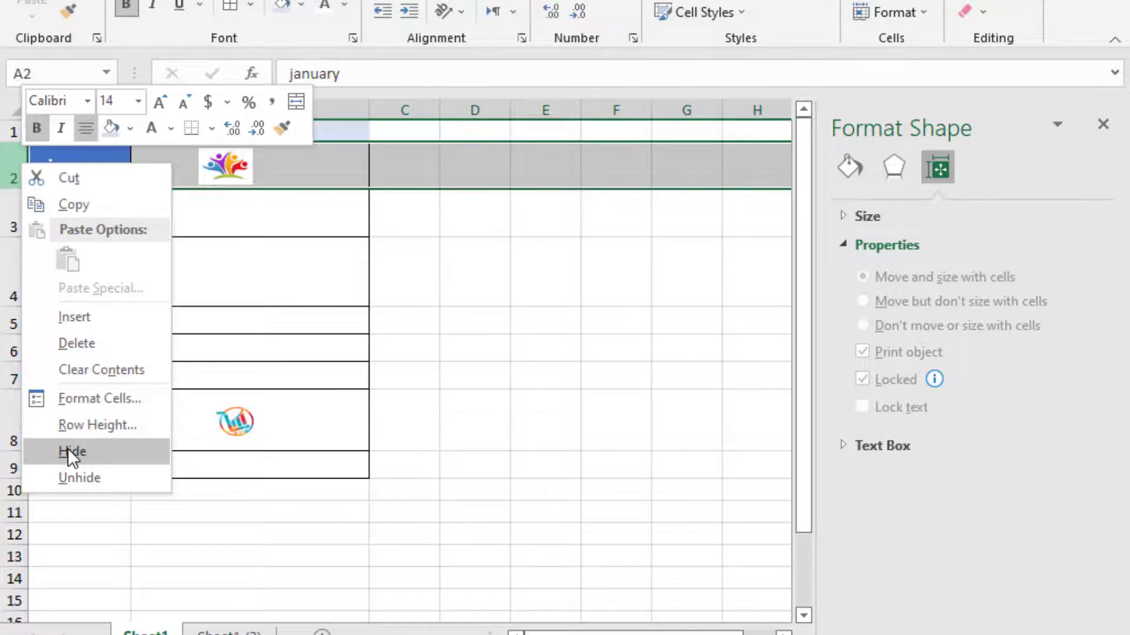
pyautogui.click(68, 452)
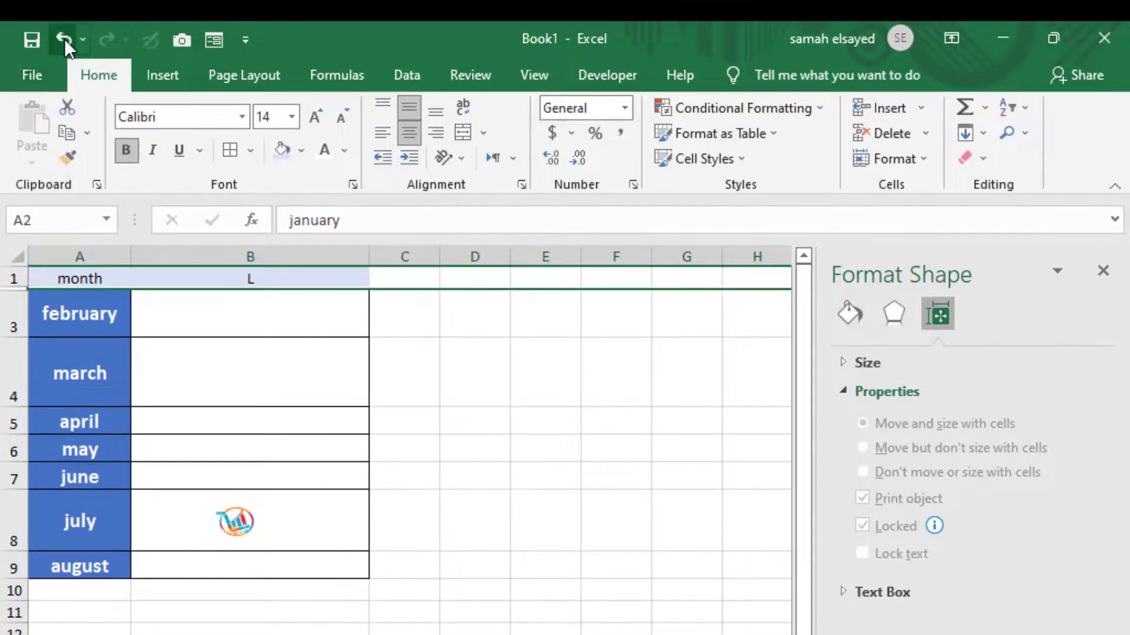
# - Restore the january row and turn on Data > Filter for headers A1:B1
pyautogui.click(65, 38)
pyautogui.click(582, 568)
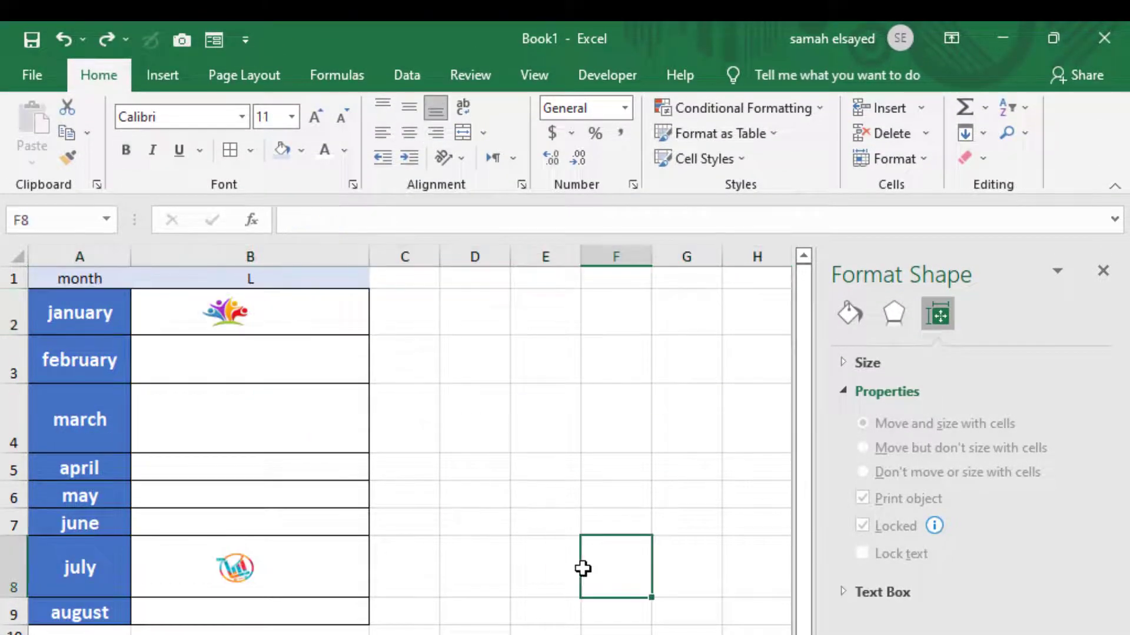
pyautogui.click(96, 278)
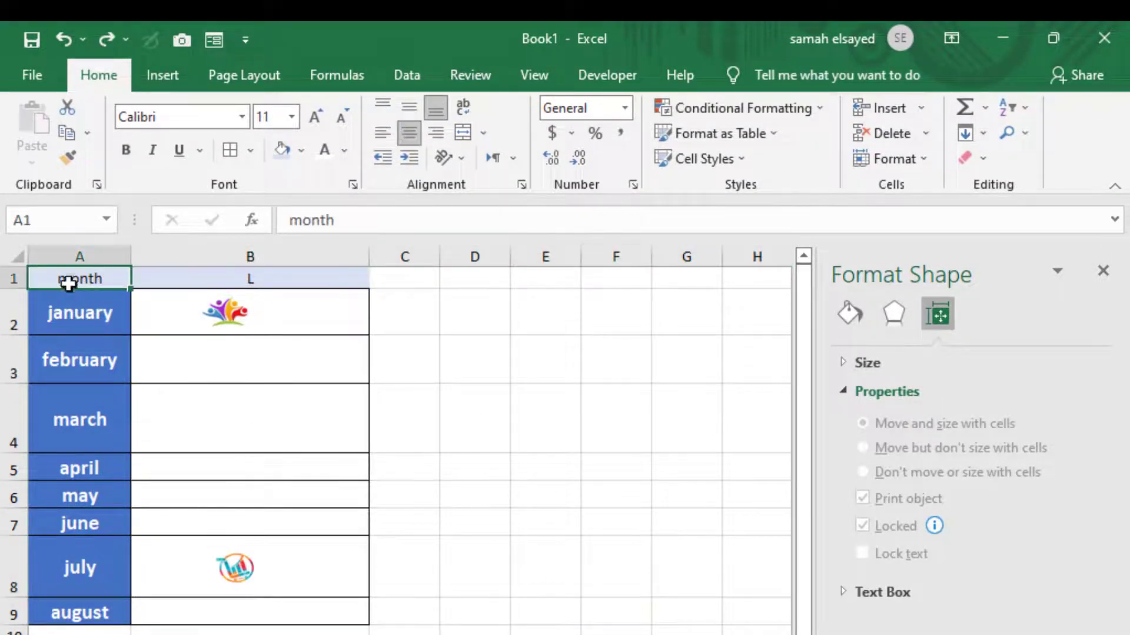
pyautogui.moveTo(69, 271); pyautogui.dragTo(202, 275)
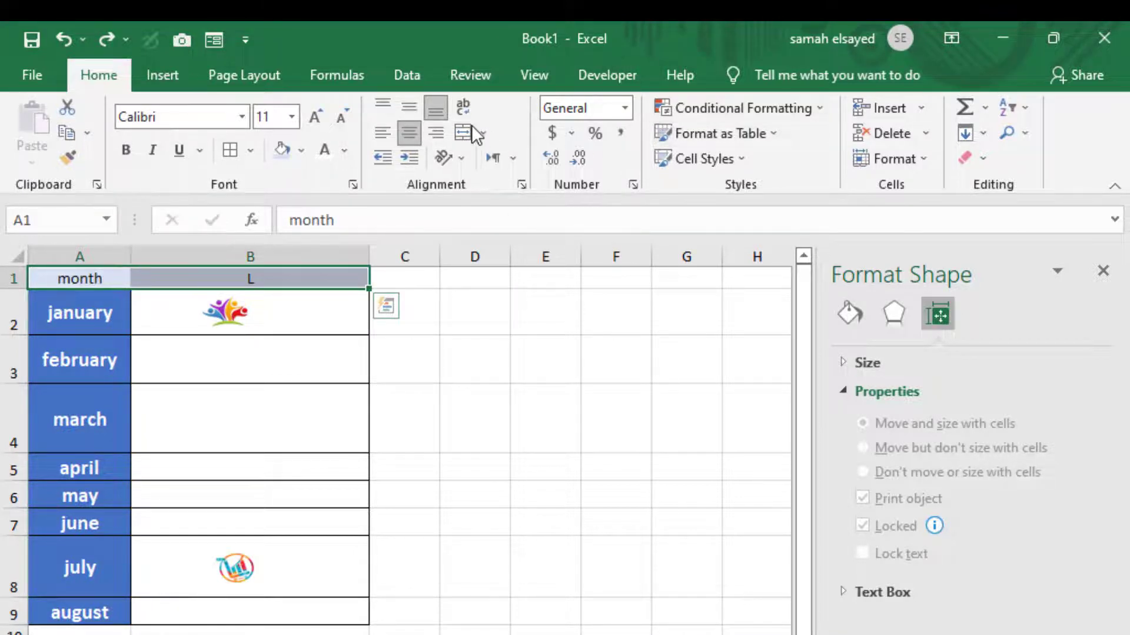
pyautogui.click(407, 74)
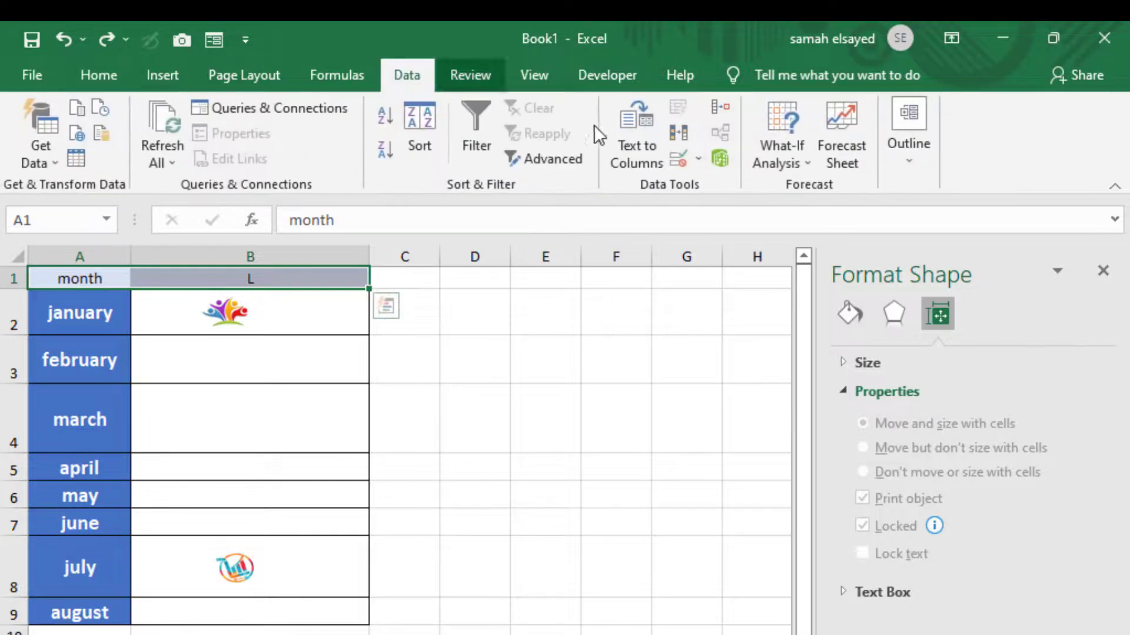
pyautogui.click(476, 139)
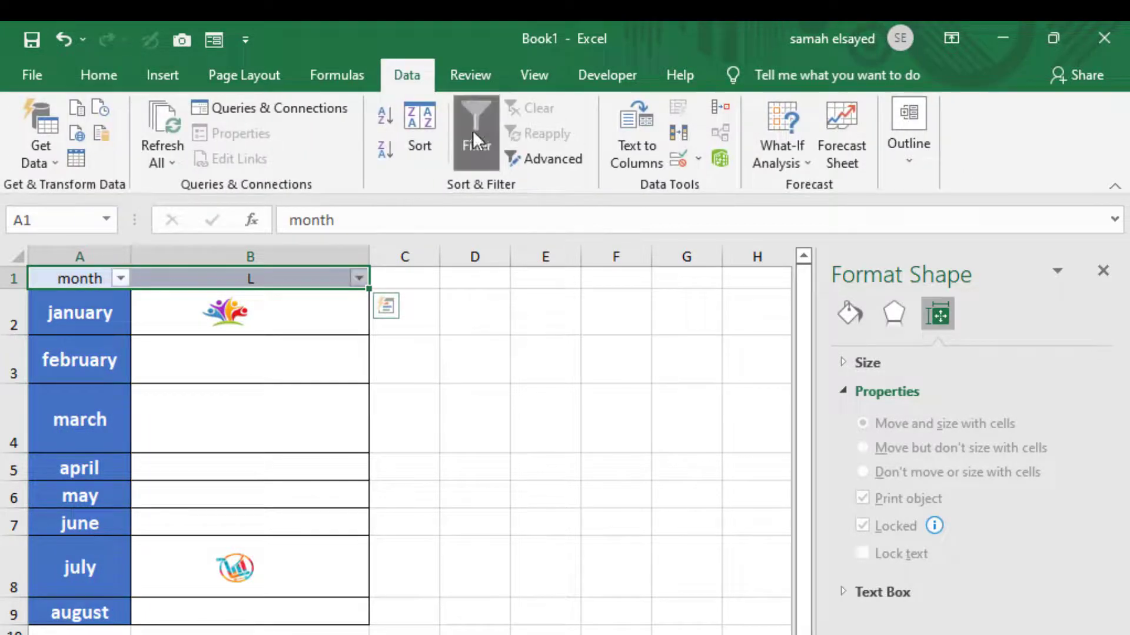
# - Filter the month column to show only february
pyautogui.click(121, 279)
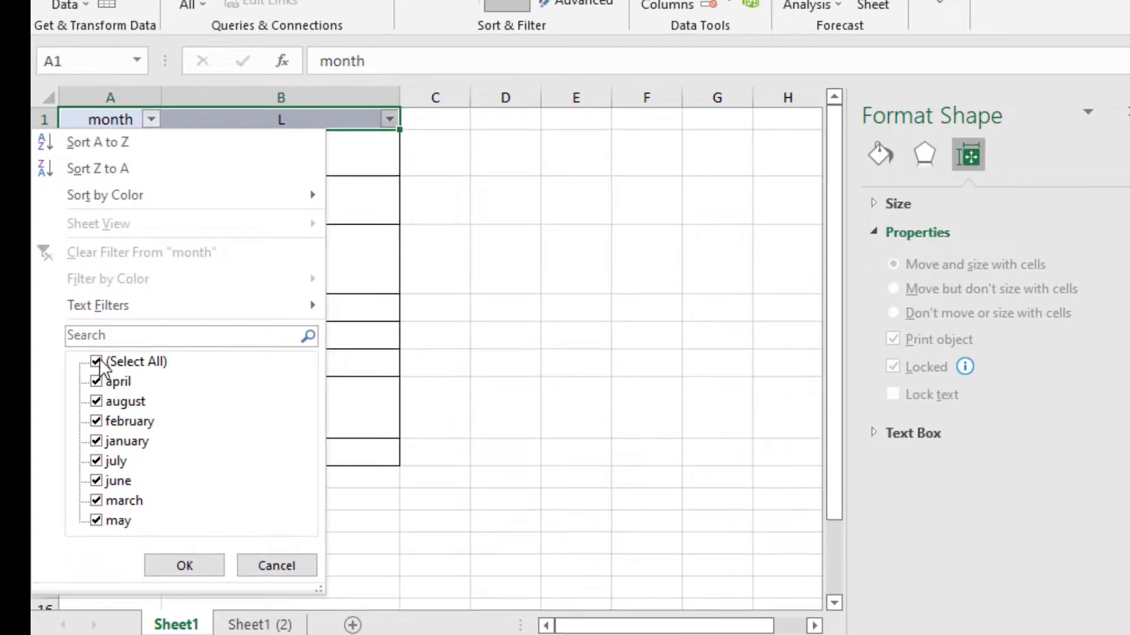
pyautogui.click(97, 361)
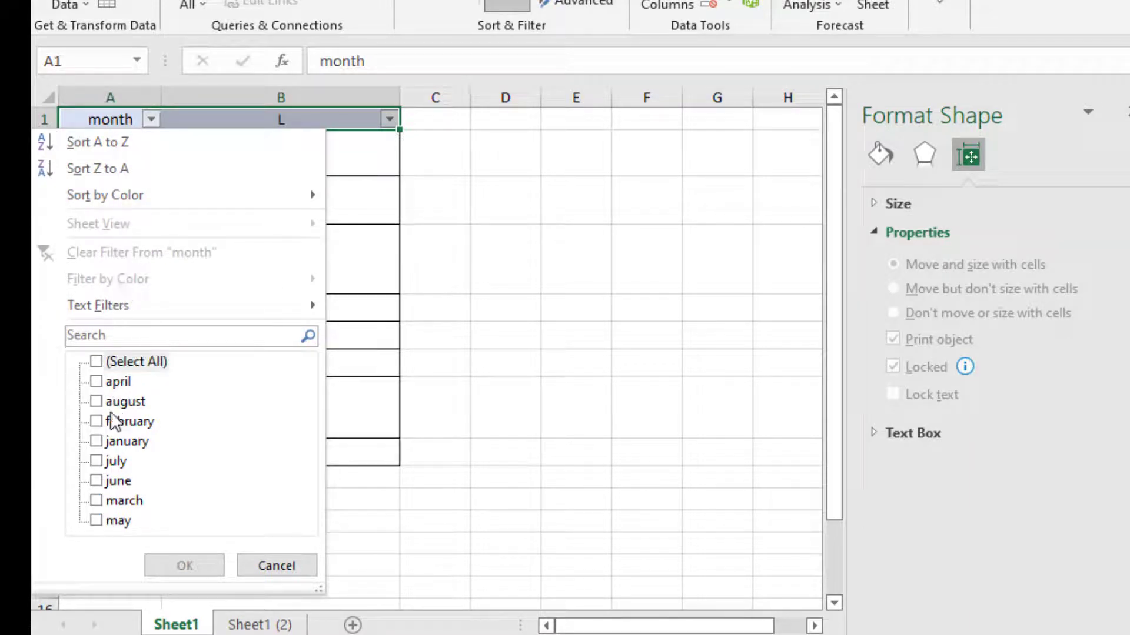
pyautogui.click(96, 421)
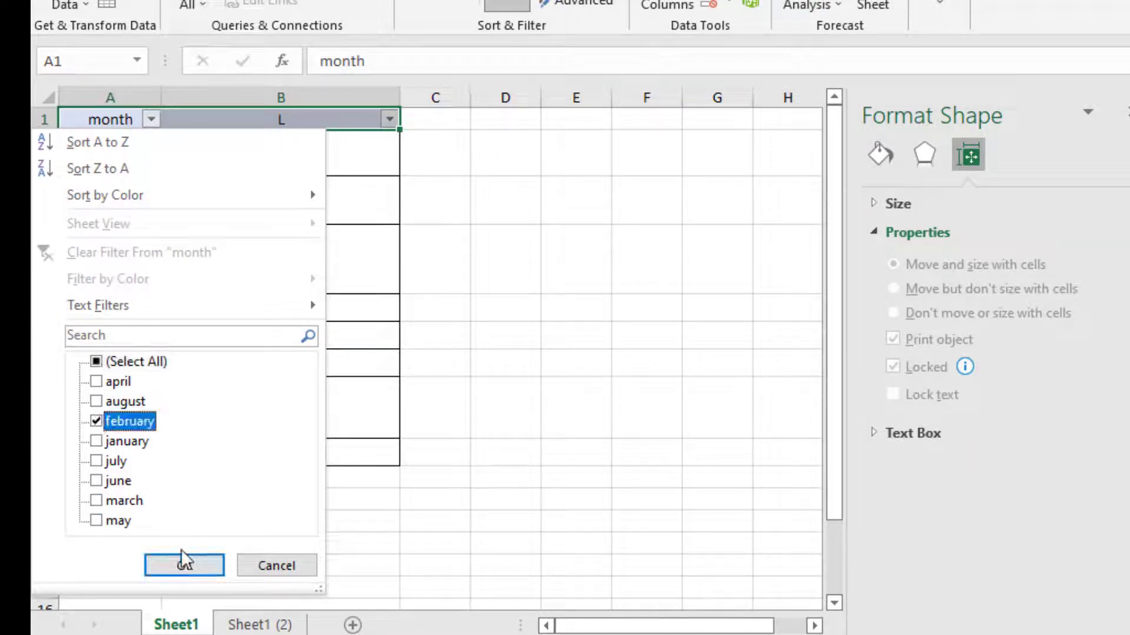
pyautogui.click(189, 566)
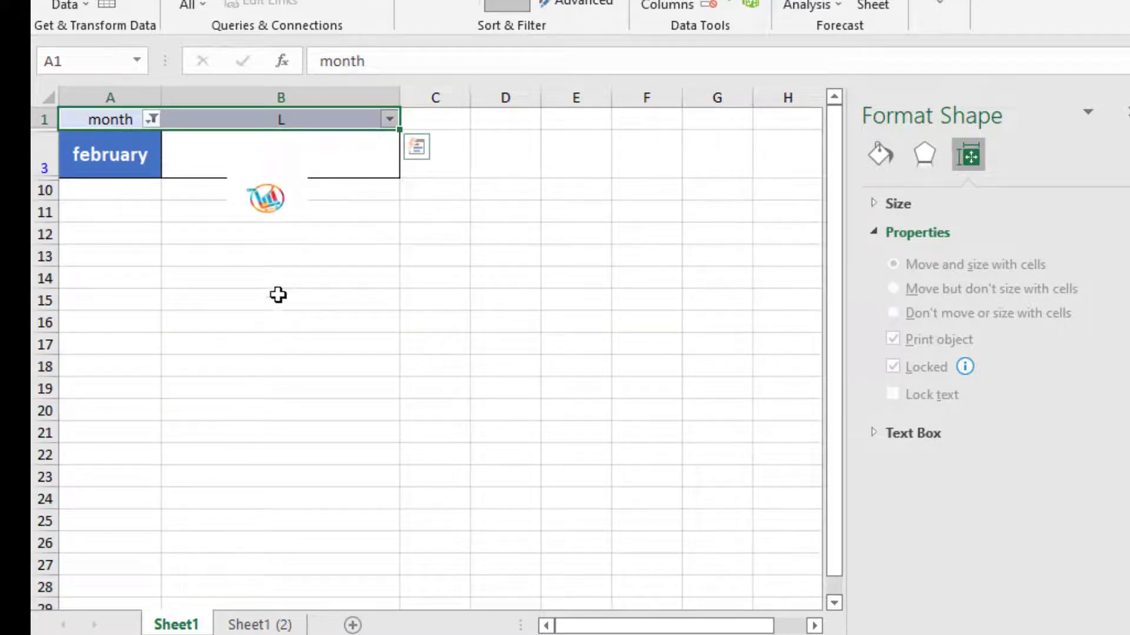
# - Undo the filter to restore all eight months and make the july cart logo move and size with cells
pyautogui.click(267, 200)
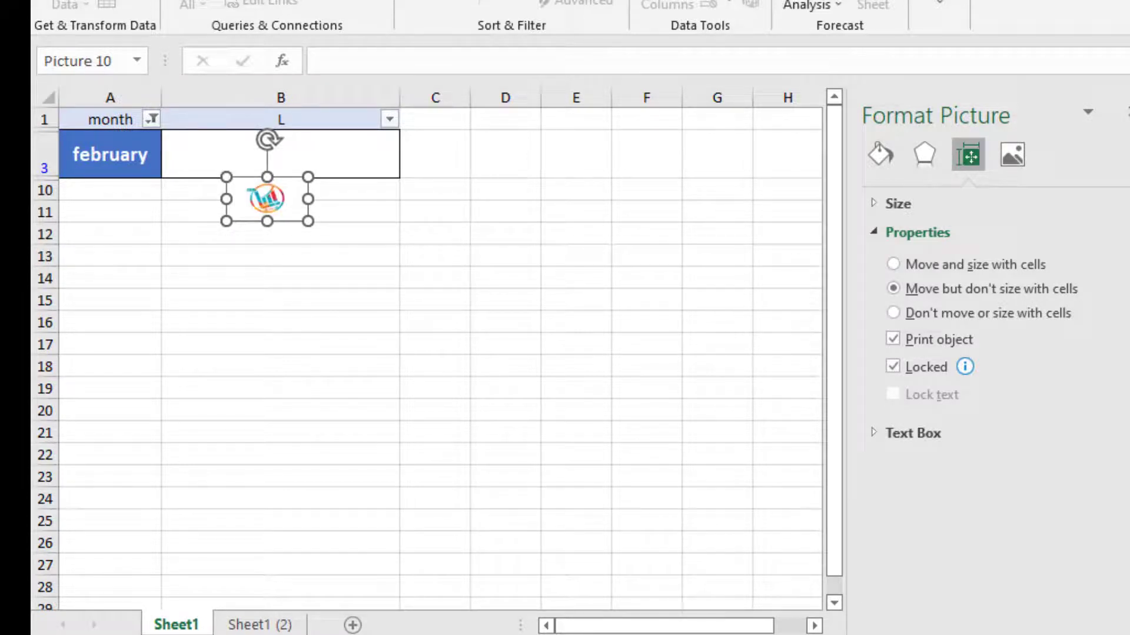
pyautogui.hotkey('ctrl', 'z')
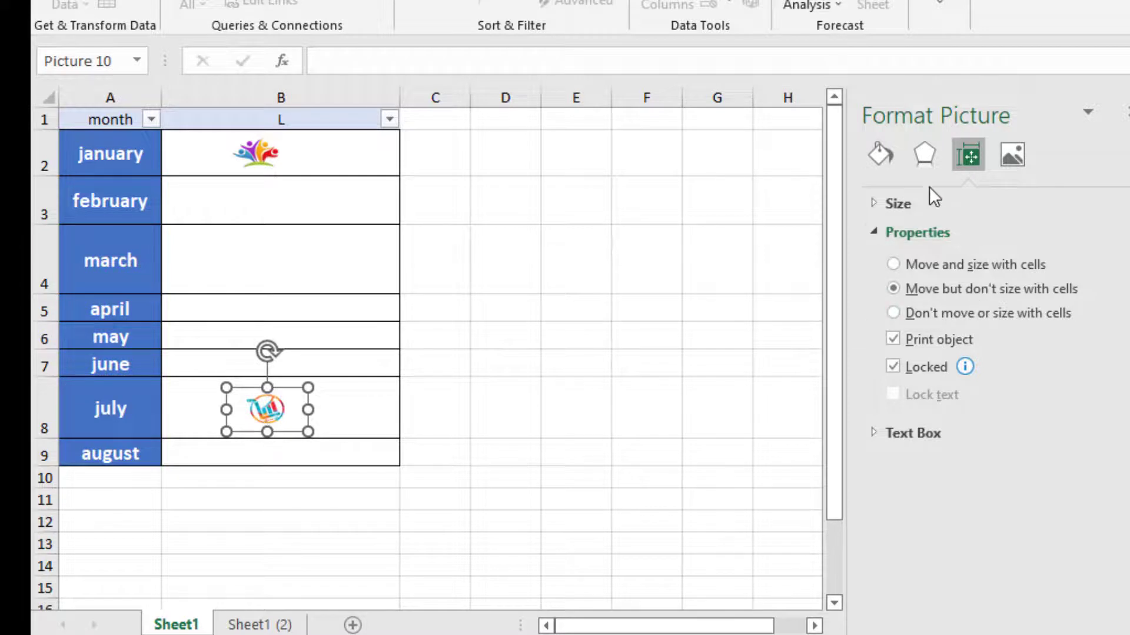
pyautogui.click(894, 264)
pyautogui.click(574, 436)
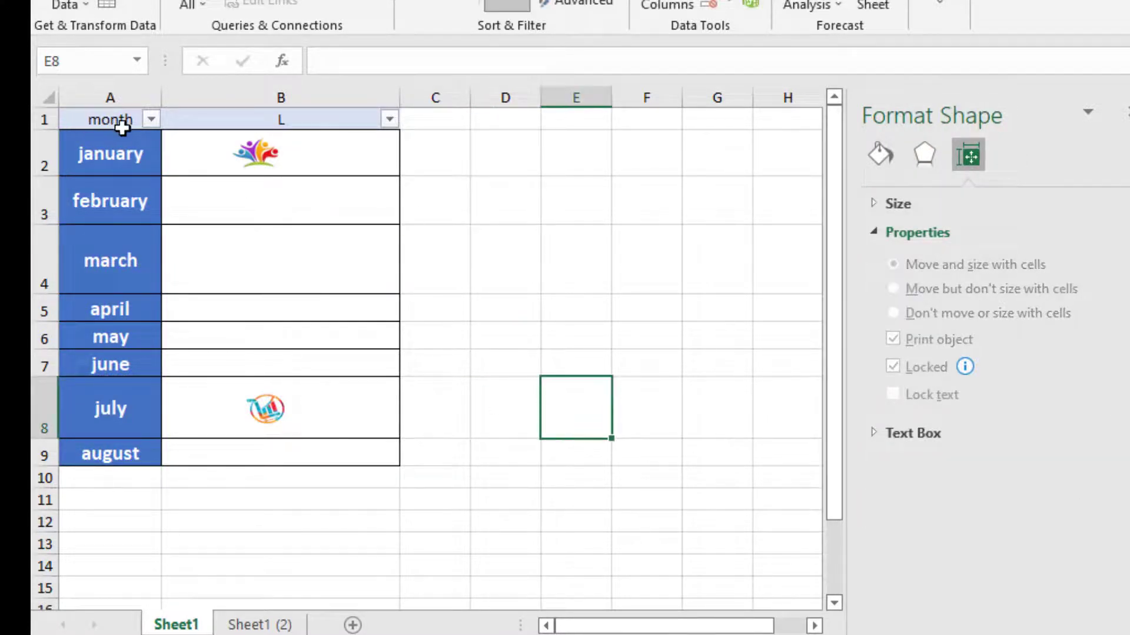
# - Filter the month column so only february is ticked, hiding the july logo with its row
pyautogui.click(152, 120)
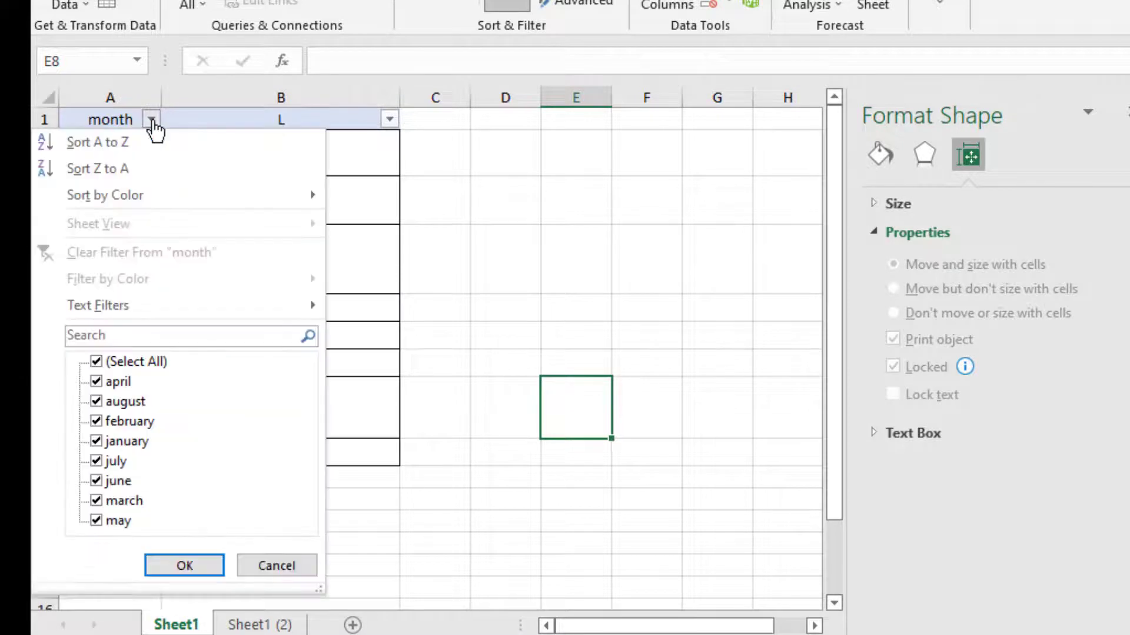
pyautogui.click(103, 367)
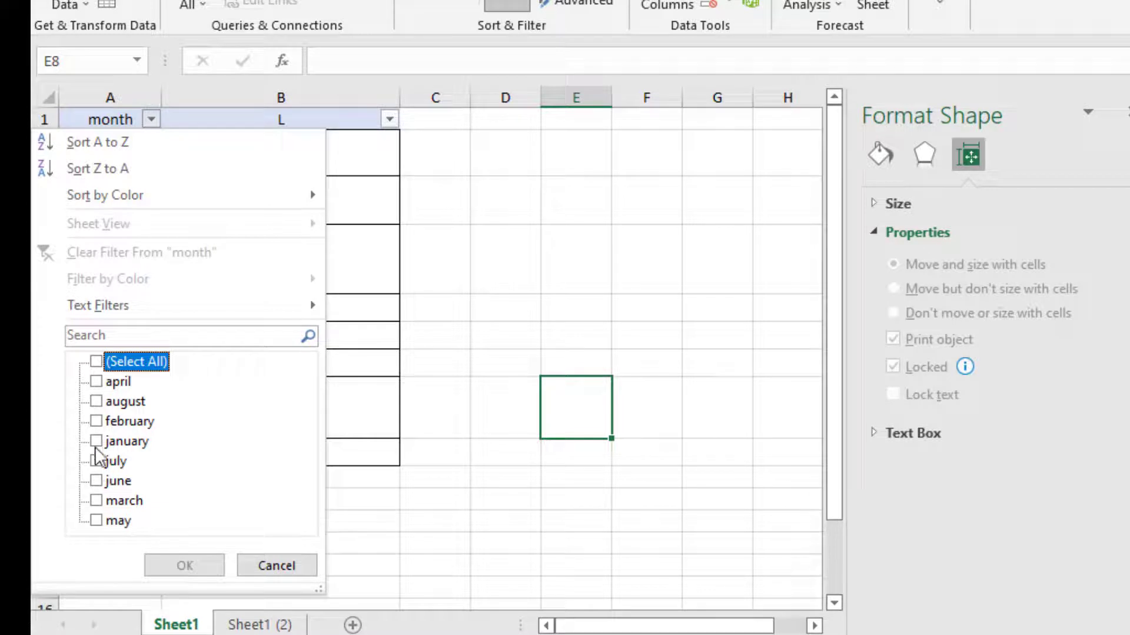
pyautogui.click(97, 421)
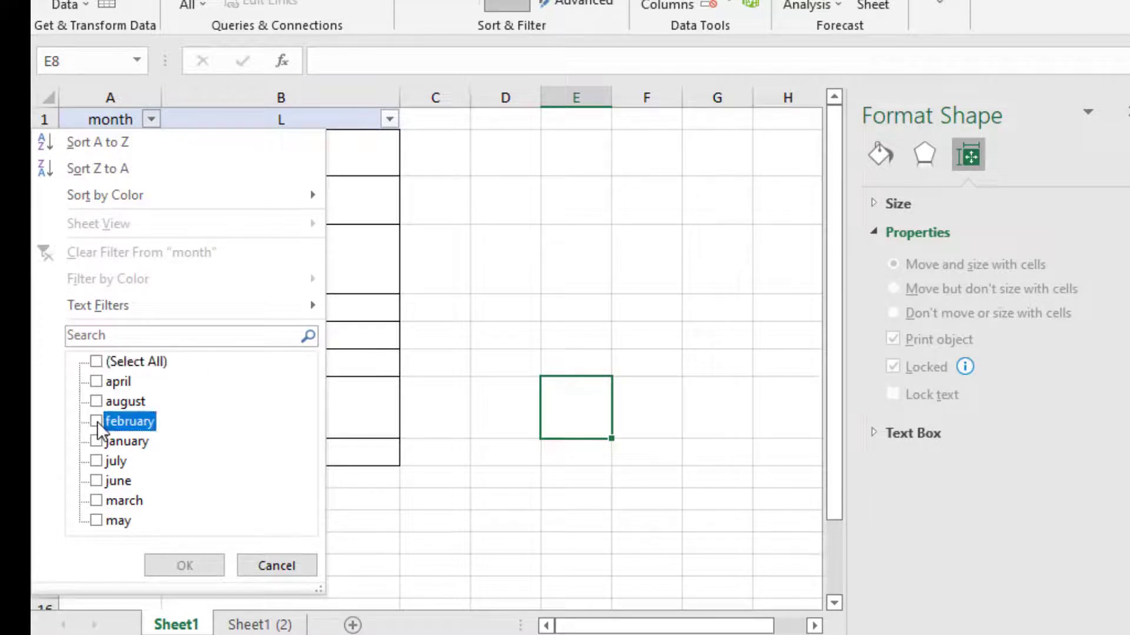
pyautogui.click(157, 564)
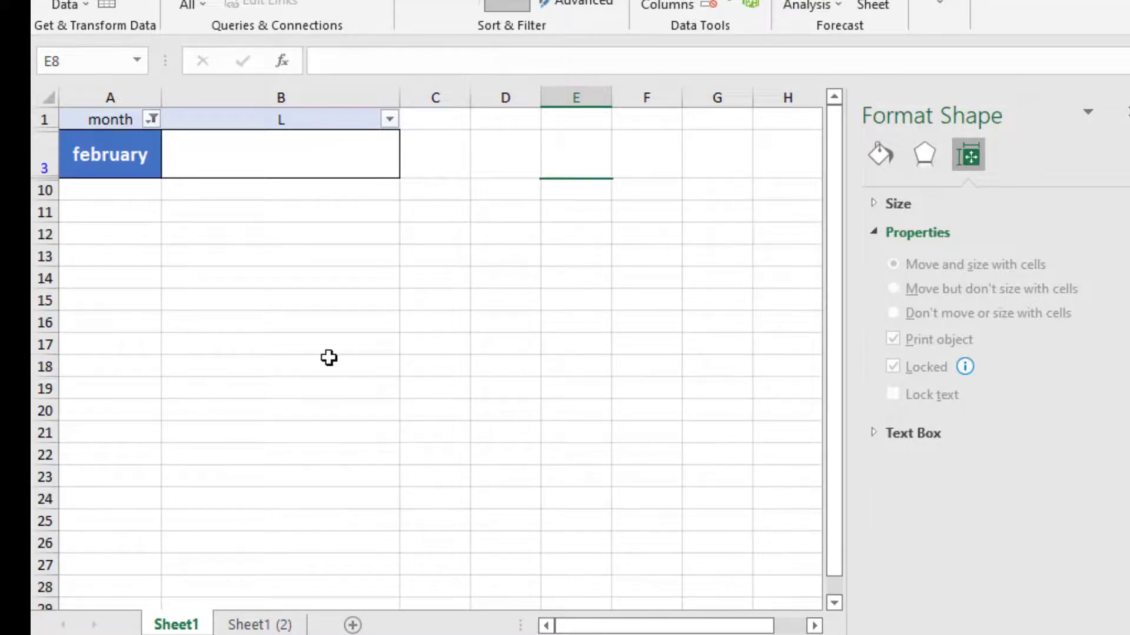